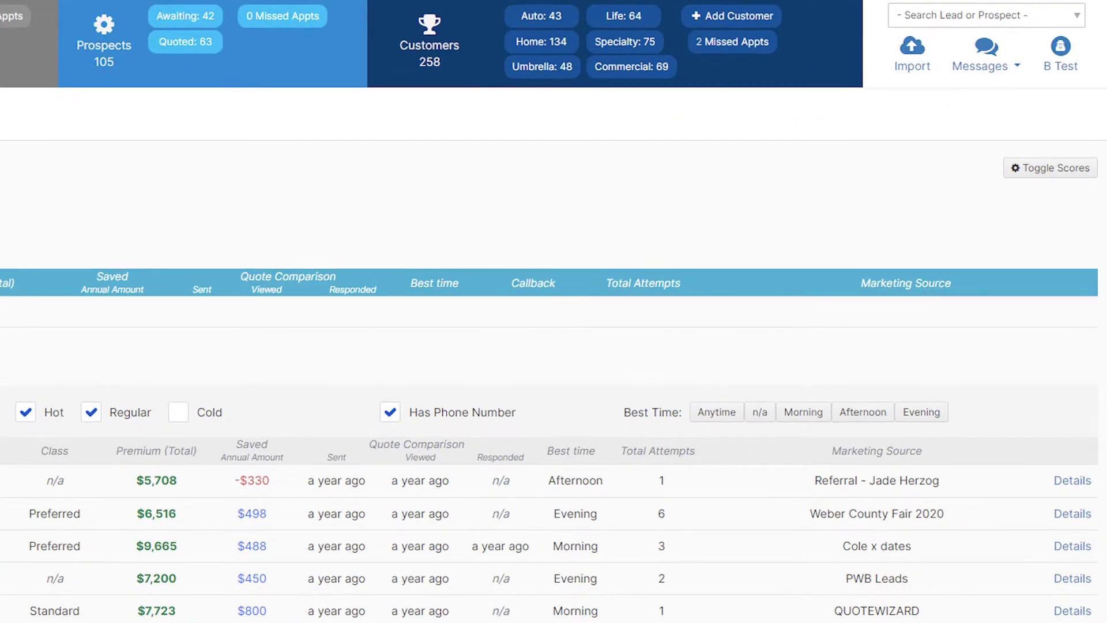
Step: Open the lead import page and set the lead source to Cold Call for the Expanded Imports Template.csv file
{"action": "left_click", "coordinate": [914, 60]}
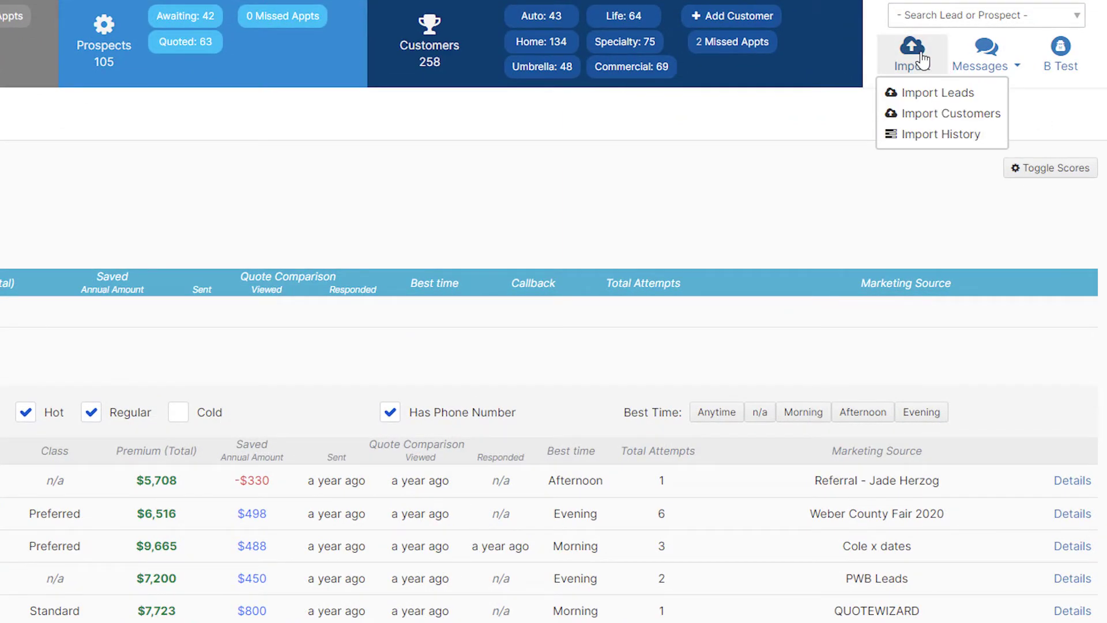
{"action": "left_click", "coordinate": [911, 92]}
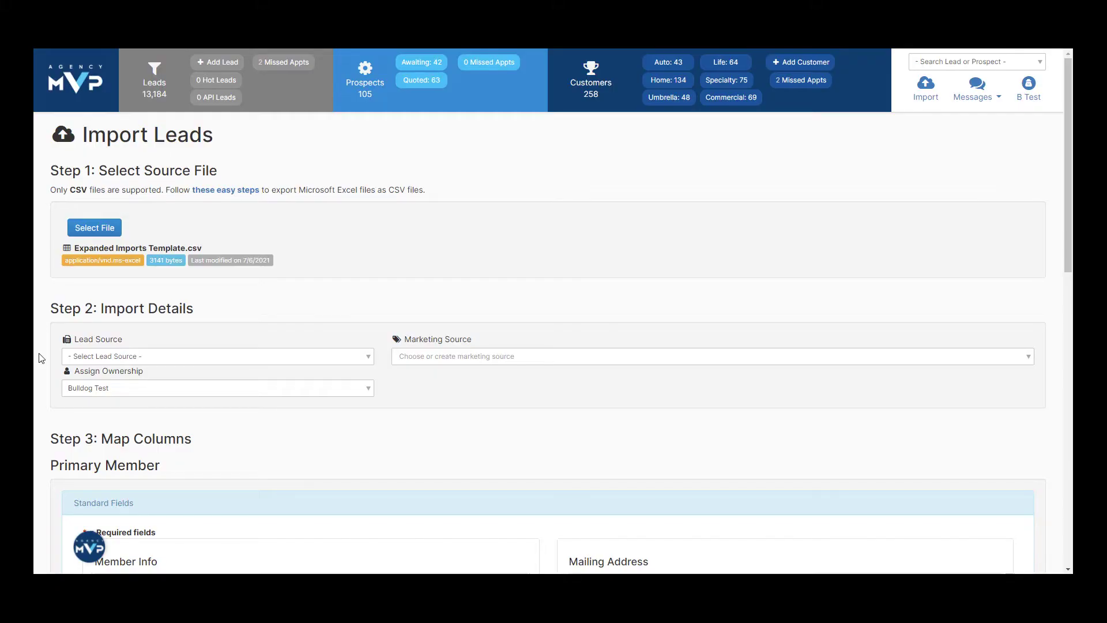
{"action": "left_click", "coordinate": [72, 358]}
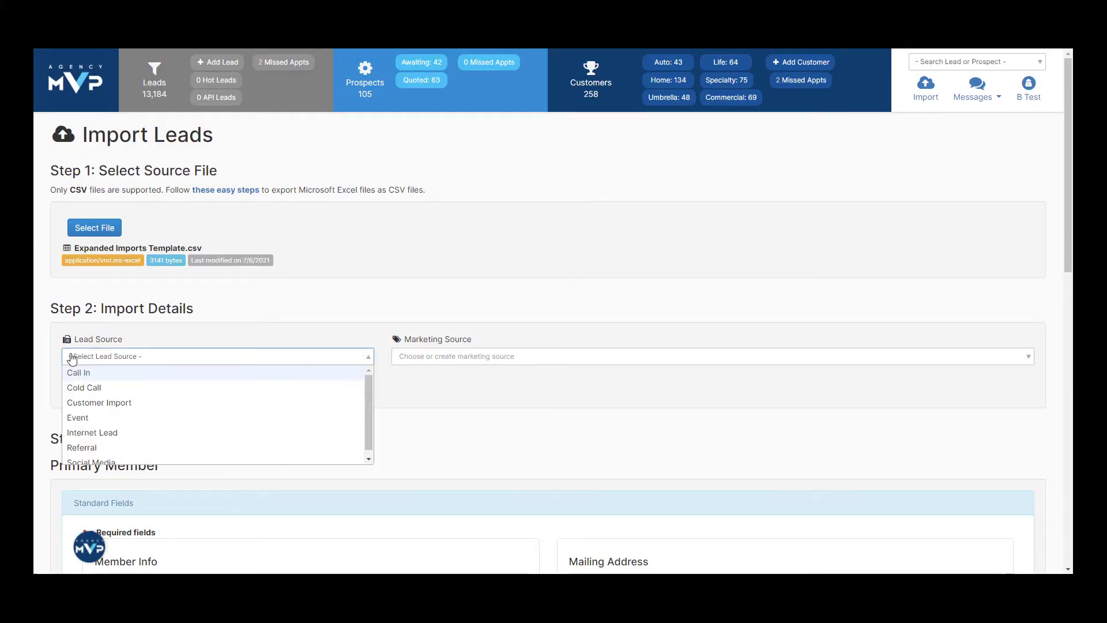
{"action": "left_click", "coordinate": [76, 388]}
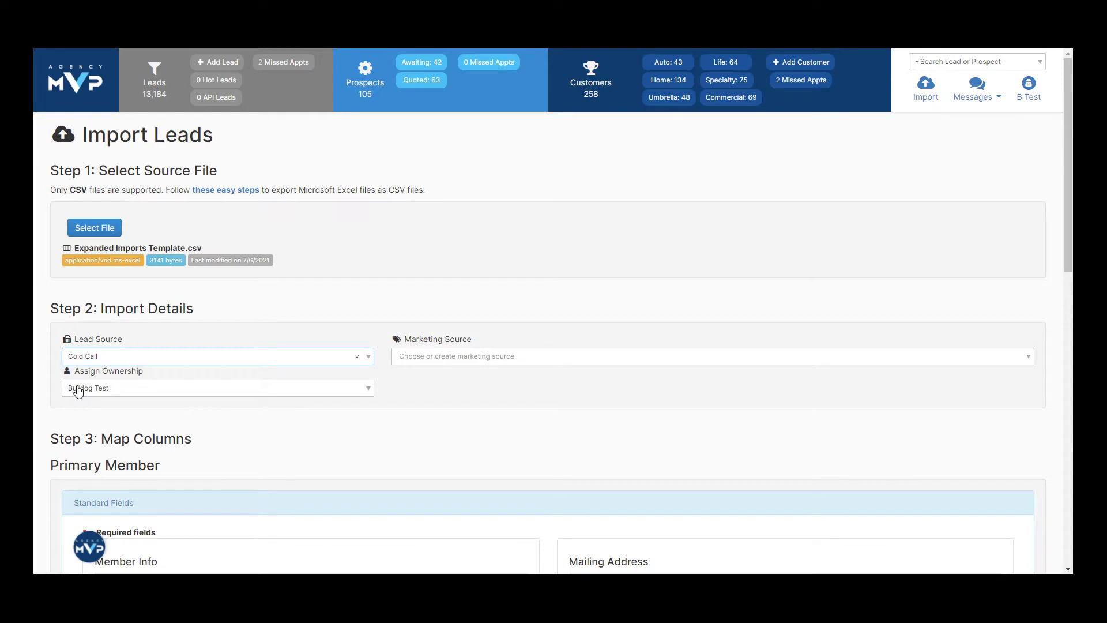
Step: Create the marketing source ColeX Dates 2021 and assign ownership of the leads to the first listed team member
{"action": "left_click", "coordinate": [419, 358]}
{"action": "type", "text": "ColeX Dates 2021"}
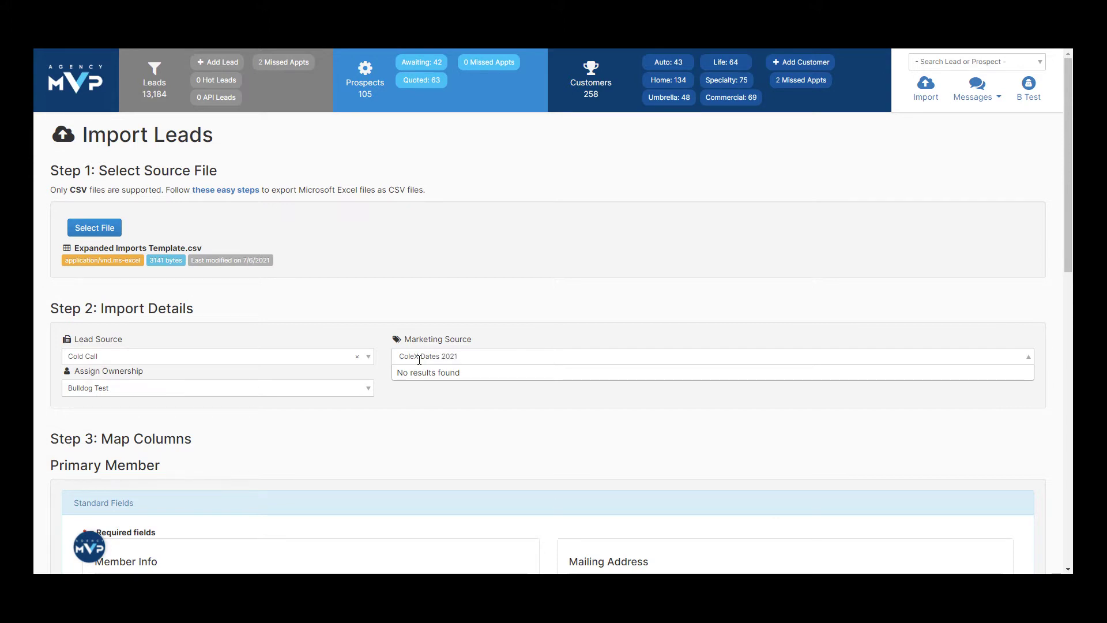
{"action": "key", "text": "Return"}
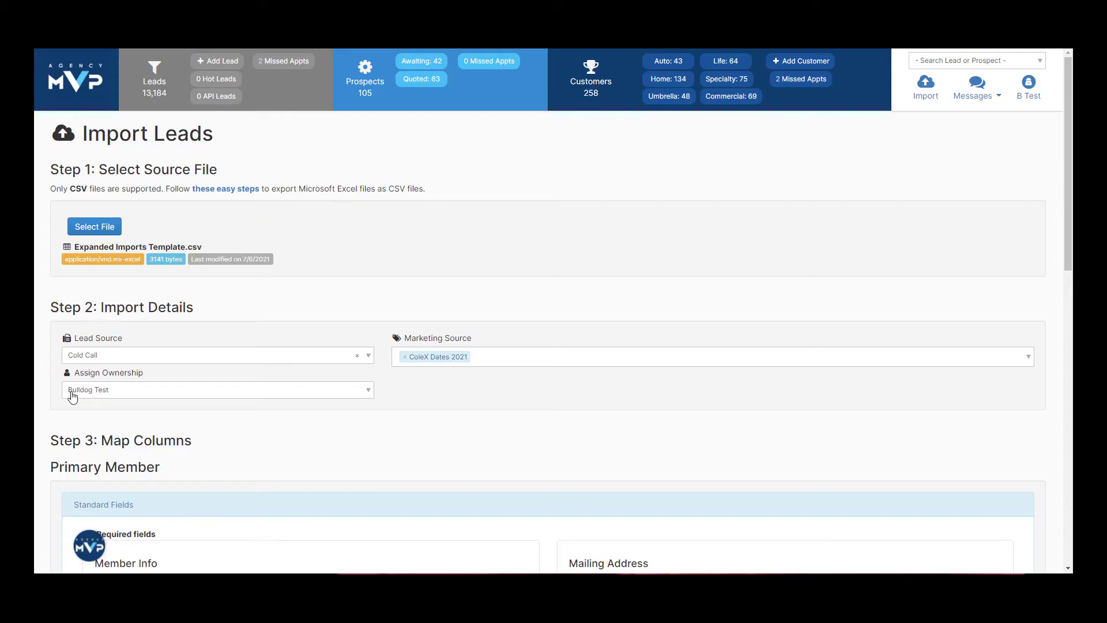
{"action": "left_click", "coordinate": [75, 395]}
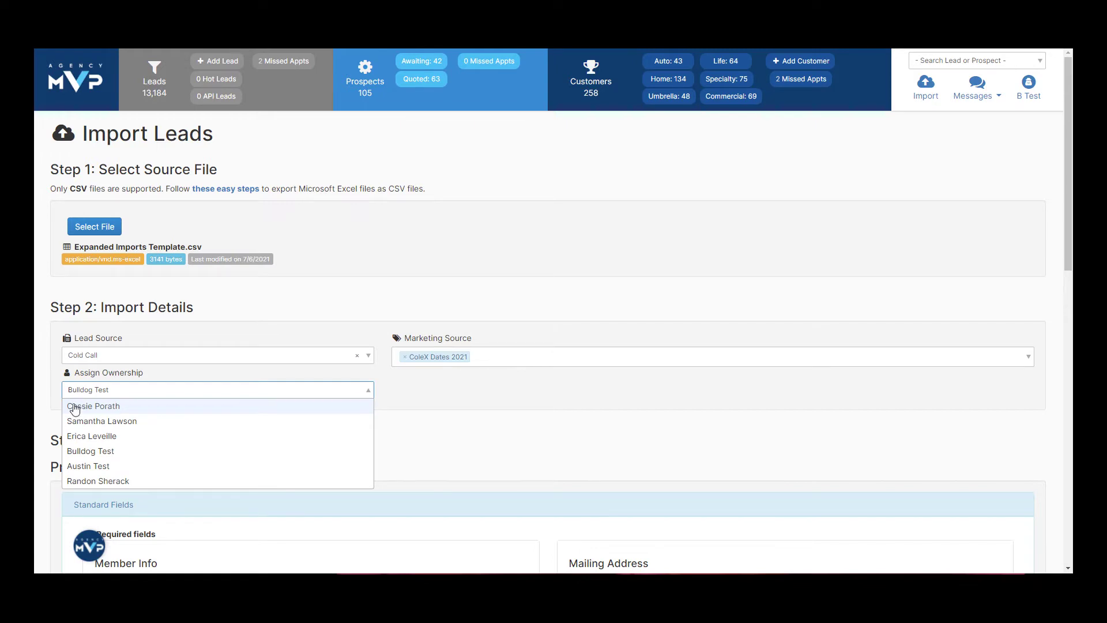
{"action": "left_click", "coordinate": [73, 413]}
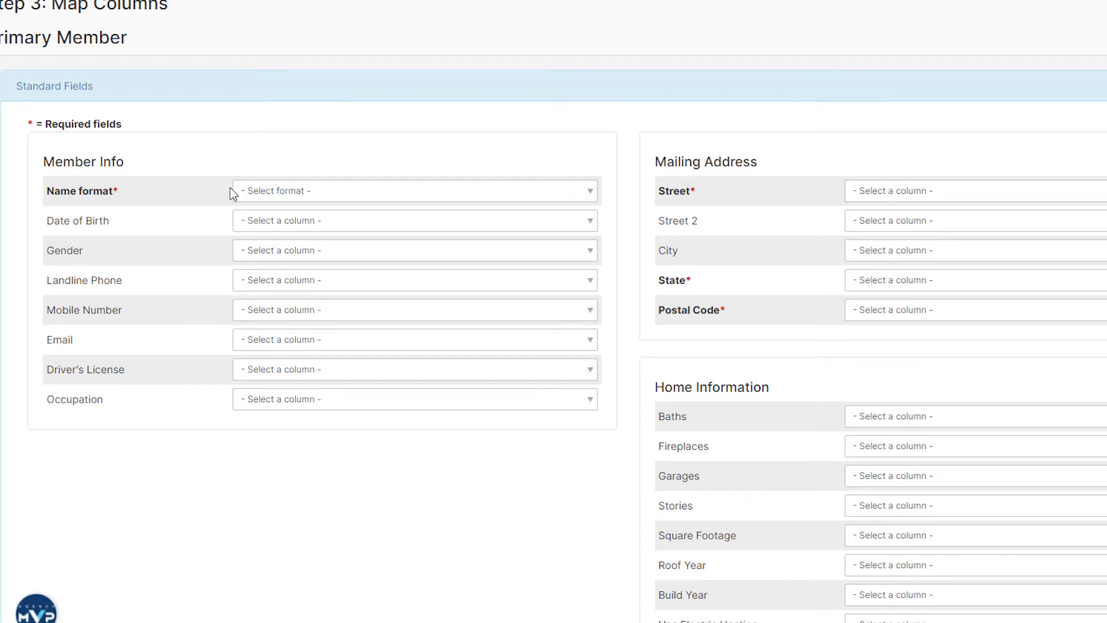
Step: Set the primary member's name format to Separate columns and map First Name to First Name1 and Last Name to Last Name1
{"action": "left_click", "coordinate": [246, 193]}
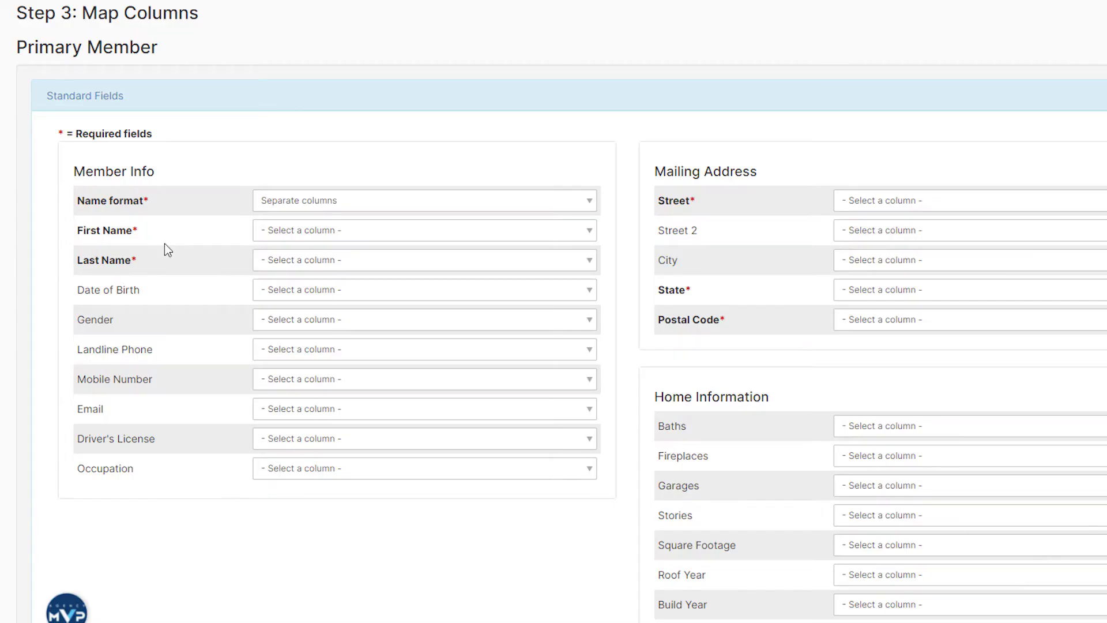
{"action": "left_click", "coordinate": [263, 234]}
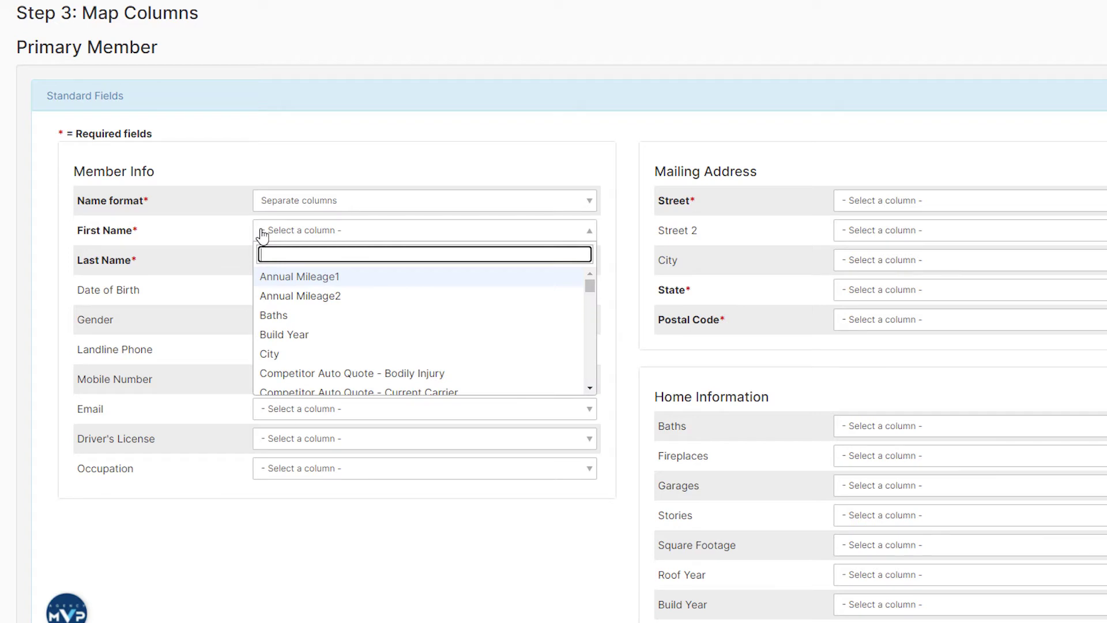
{"action": "type", "text": "name"}
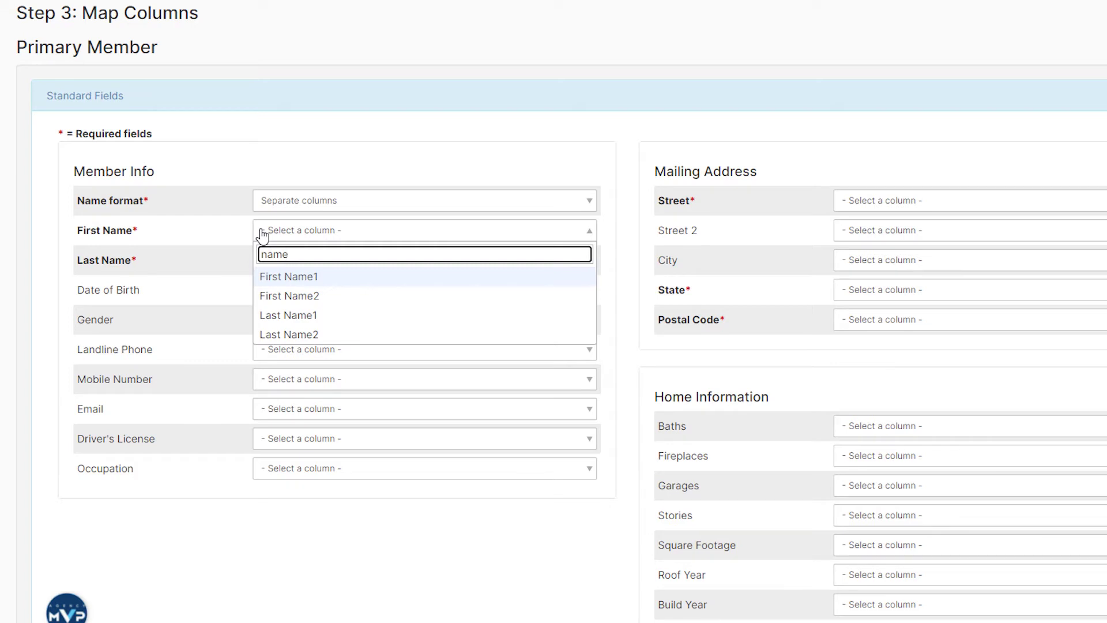
{"action": "left_click", "coordinate": [288, 279]}
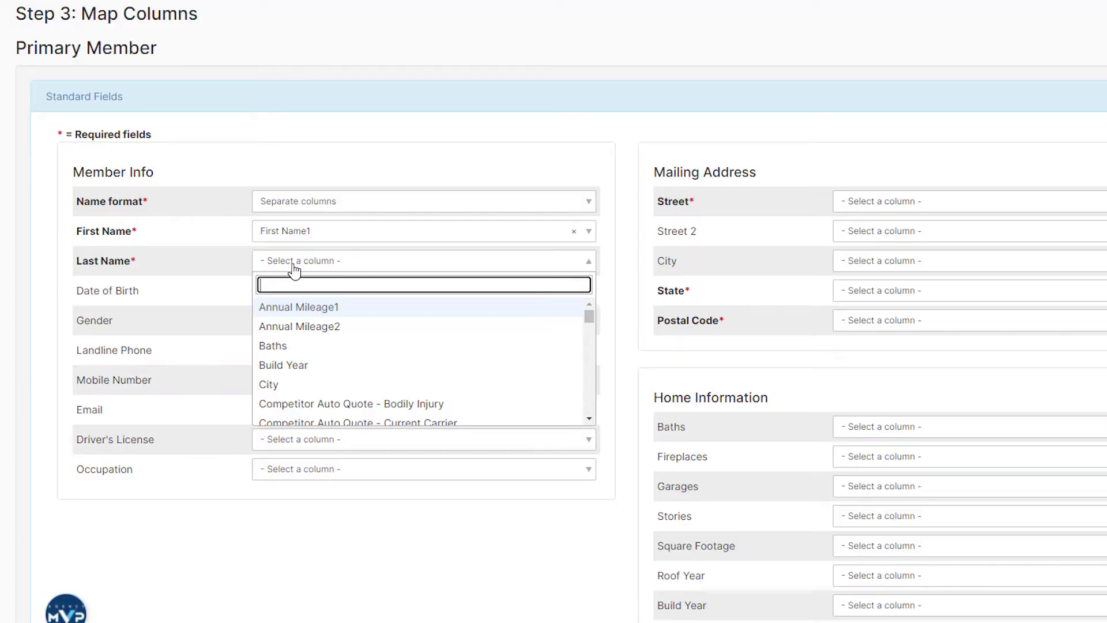
{"action": "type", "text": "nam"}
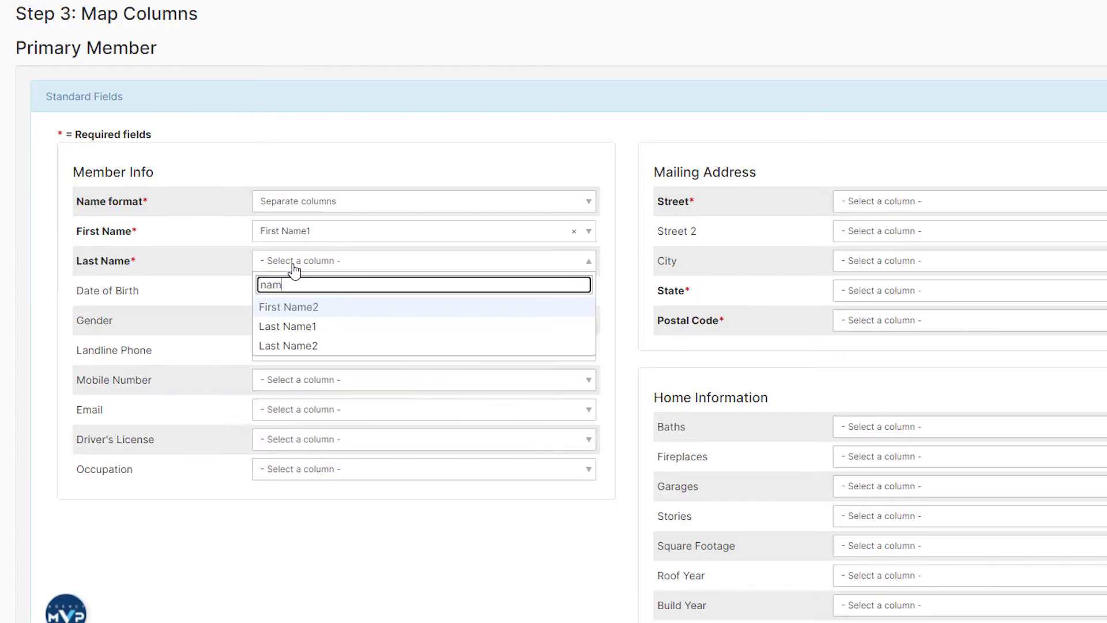
{"action": "type", "text": "e"}
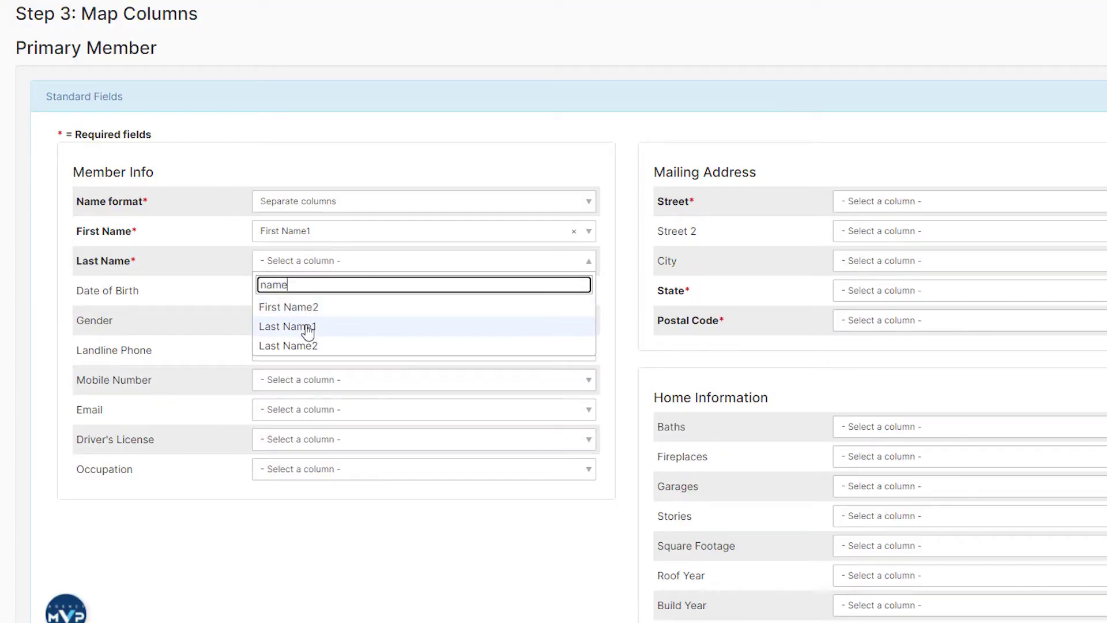
{"action": "left_click", "coordinate": [308, 329]}
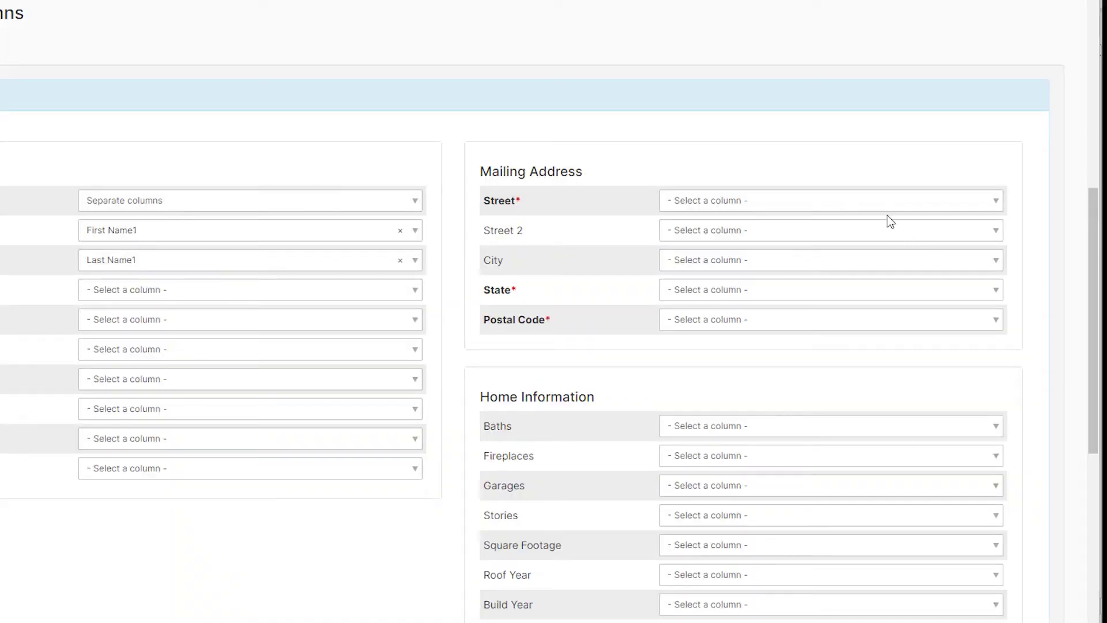
Step: Map the mailing address fields Street, City, State and Postal Code to the Street, City, State and Zip Code columns
{"action": "left_click", "coordinate": [875, 202]}
{"action": "type", "text": "stree"}
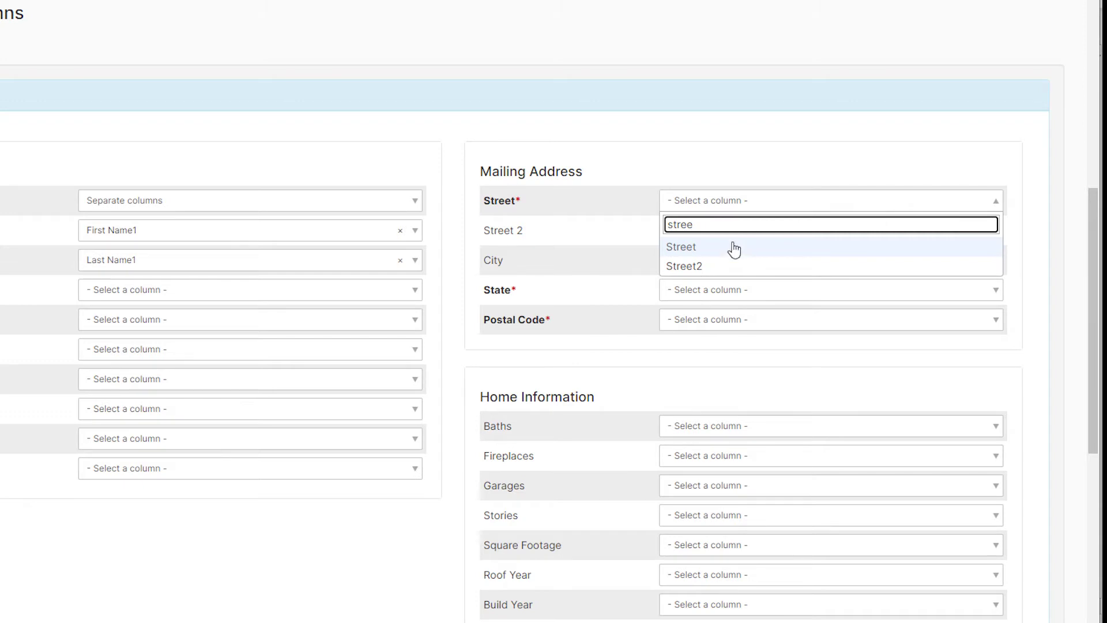
{"action": "left_click", "coordinate": [733, 248]}
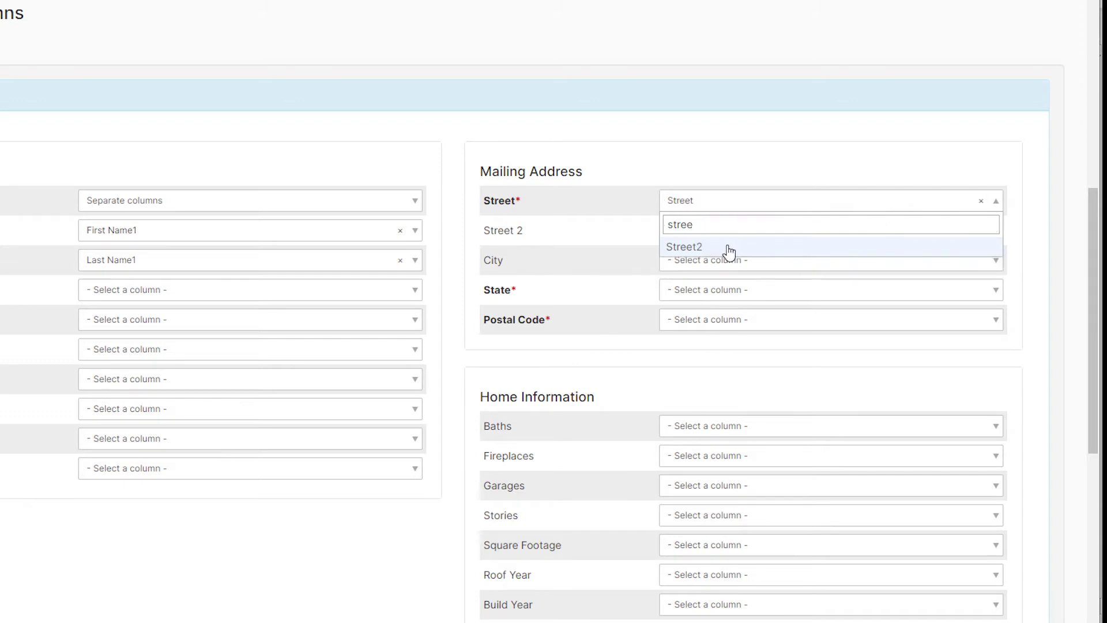
{"action": "left_click", "coordinate": [721, 269]}
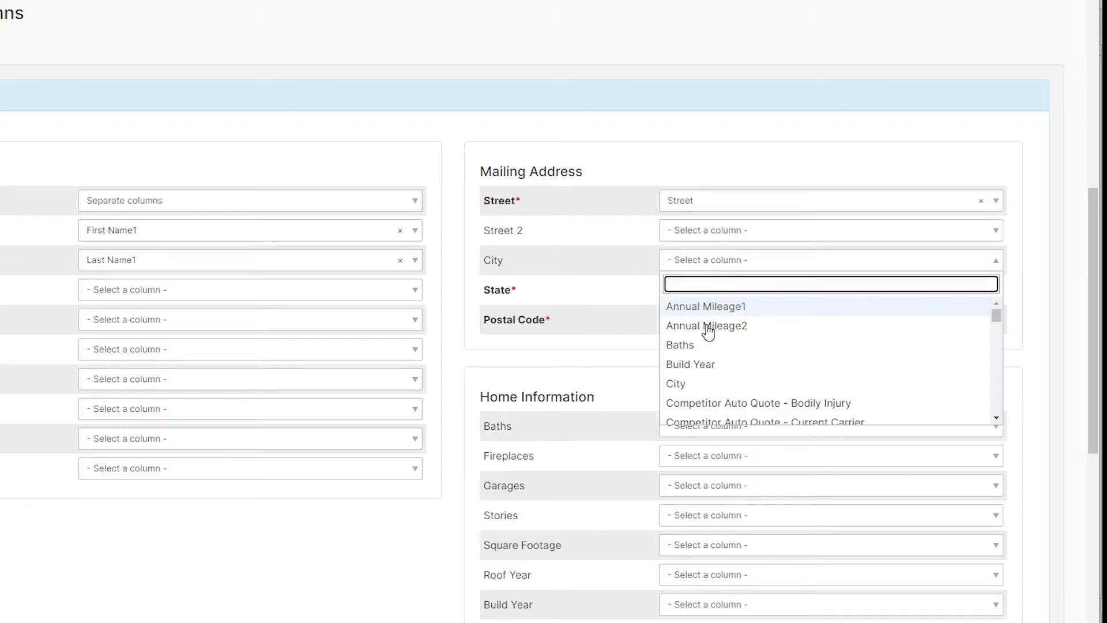
{"action": "left_click", "coordinate": [693, 384]}
{"action": "left_click", "coordinate": [705, 299]}
{"action": "type", "text": "state"}
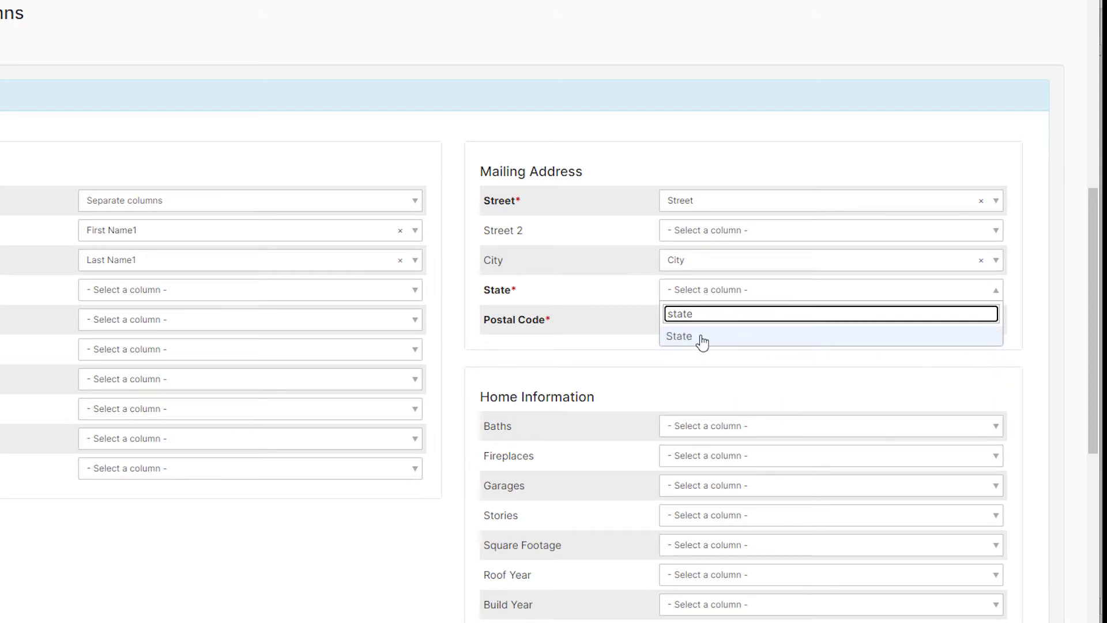
{"action": "left_click", "coordinate": [702, 342]}
{"action": "left_click", "coordinate": [703, 332]}
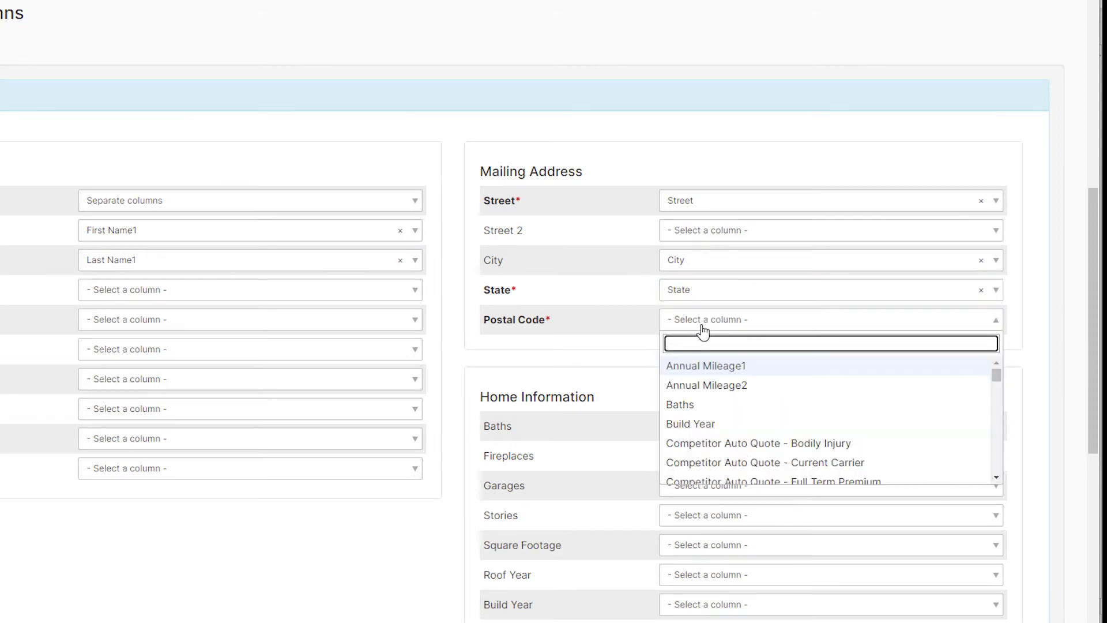
{"action": "type", "text": "zip"}
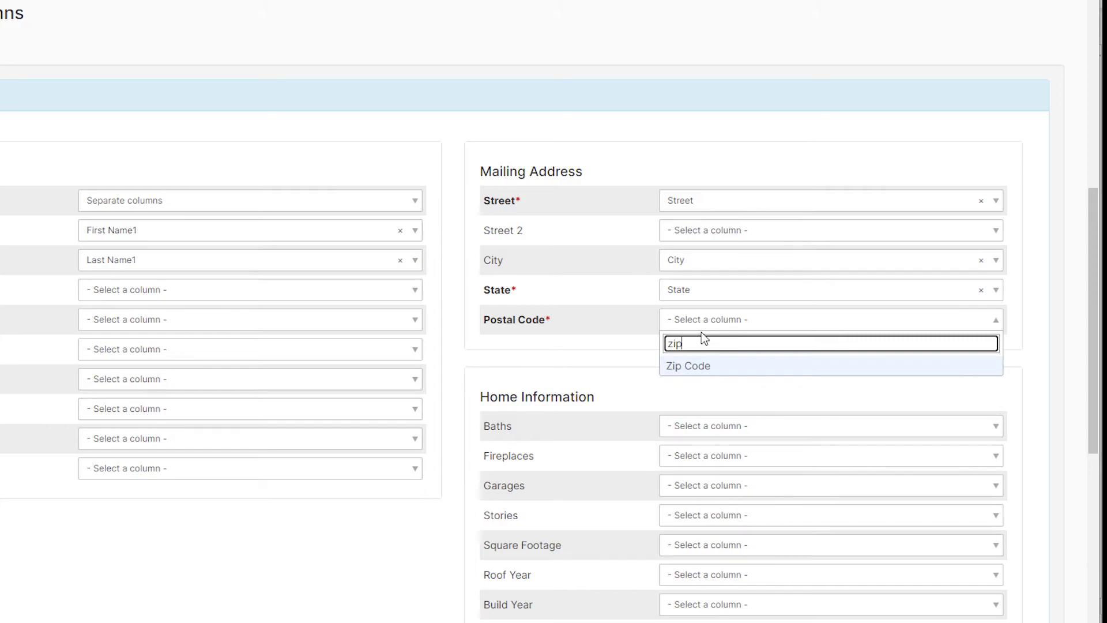
{"action": "left_click", "coordinate": [700, 367]}
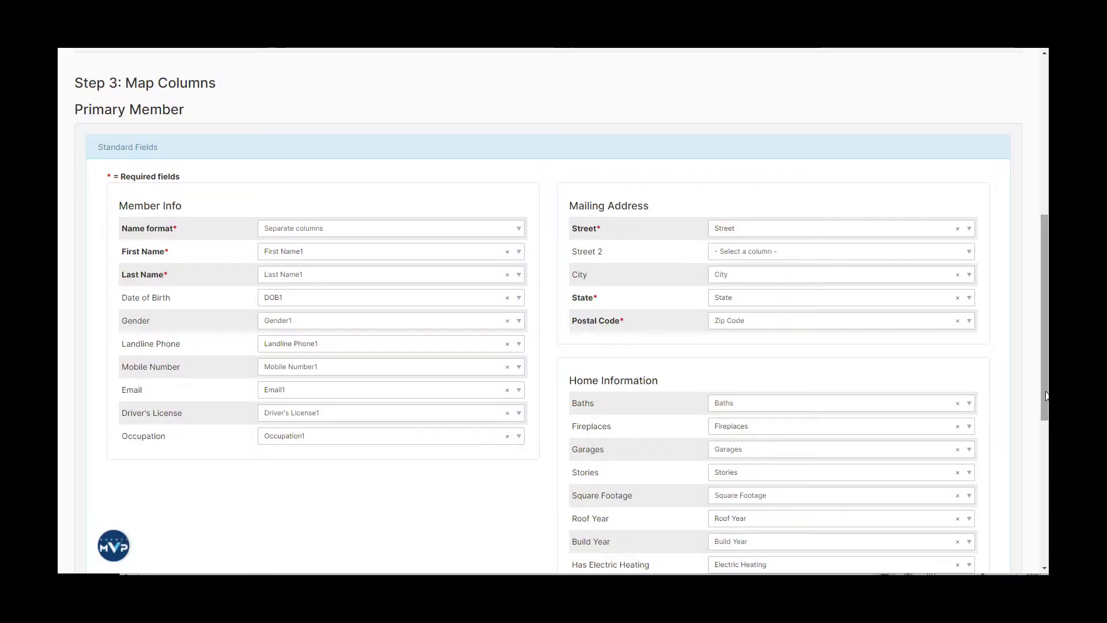
Step: Add a household member with separate name columns, mapping First Name to First Name2 and Last Name to Last Name2
{"action": "left_click_drag", "start_coordinate": [1046, 396], "coordinate": [1026, 544]}
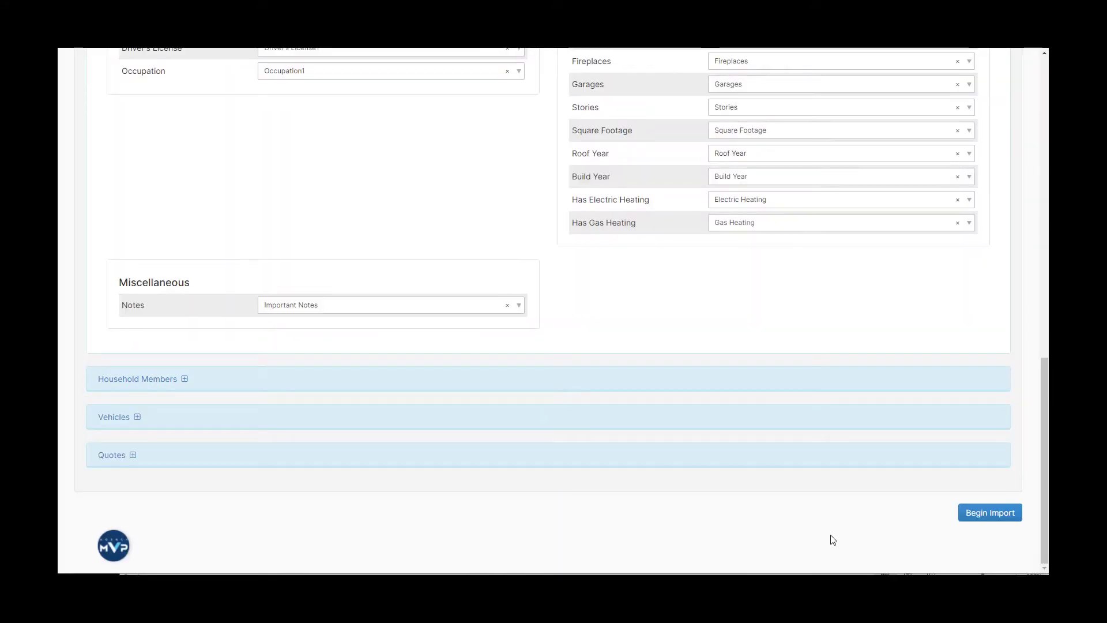
{"action": "left_click", "coordinate": [183, 381]}
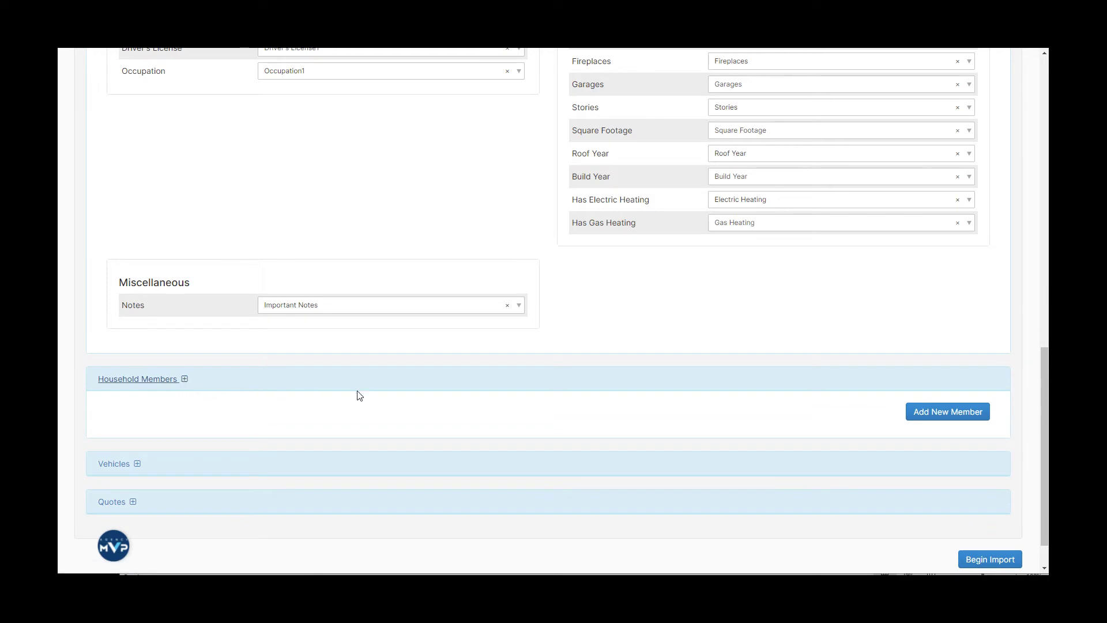
{"action": "left_click", "coordinate": [944, 415]}
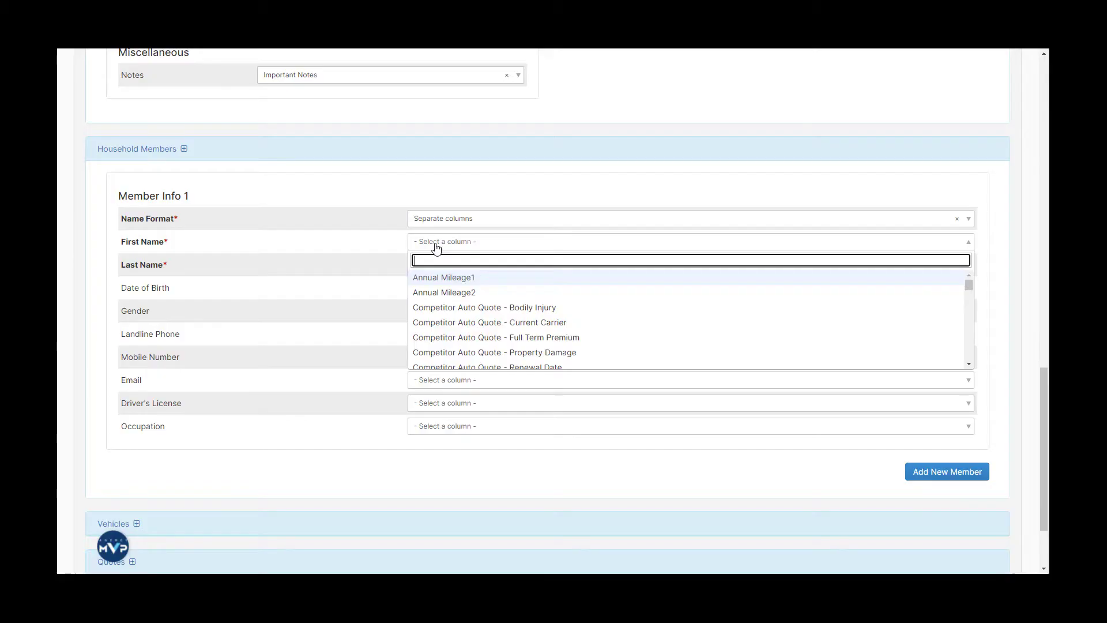
{"action": "type", "text": "firs"}
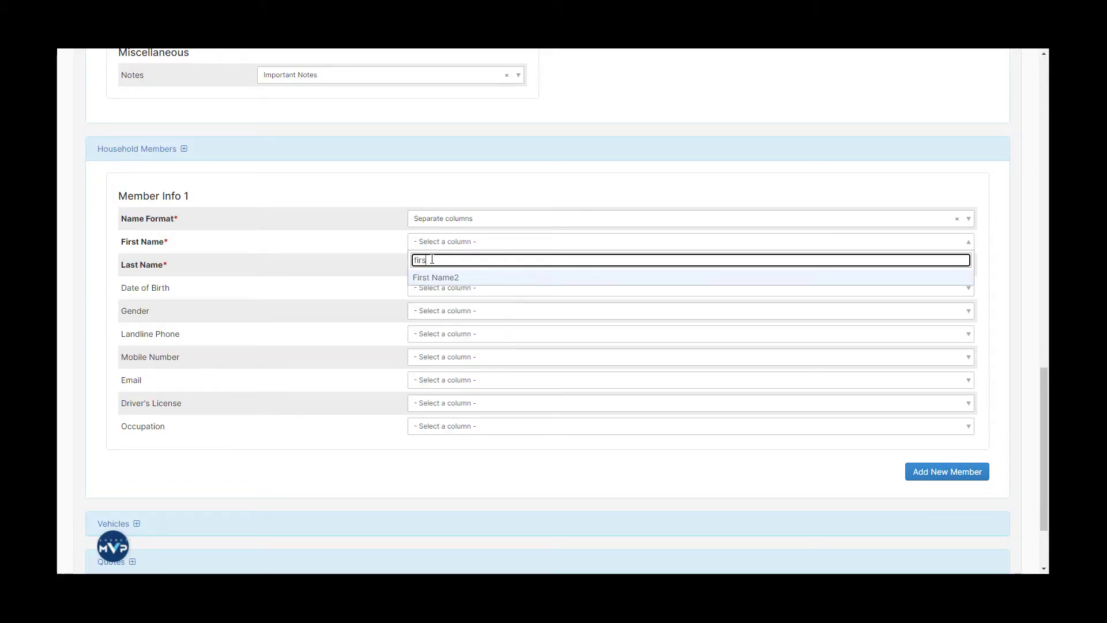
{"action": "left_click", "coordinate": [435, 277]}
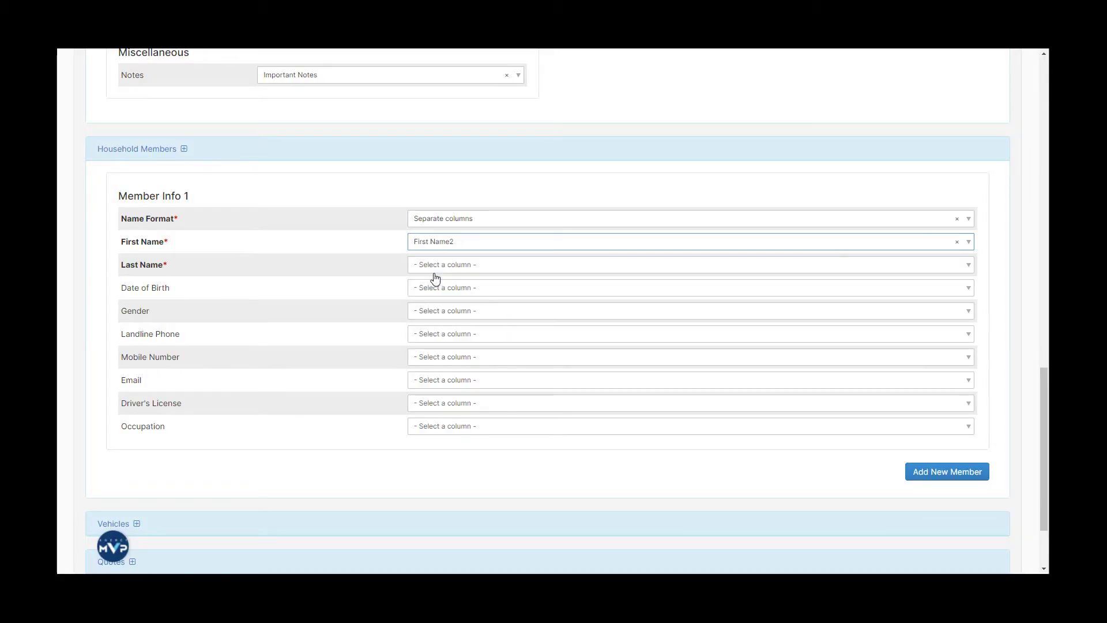
{"action": "left_click", "coordinate": [436, 266]}
{"action": "type", "text": "last"}
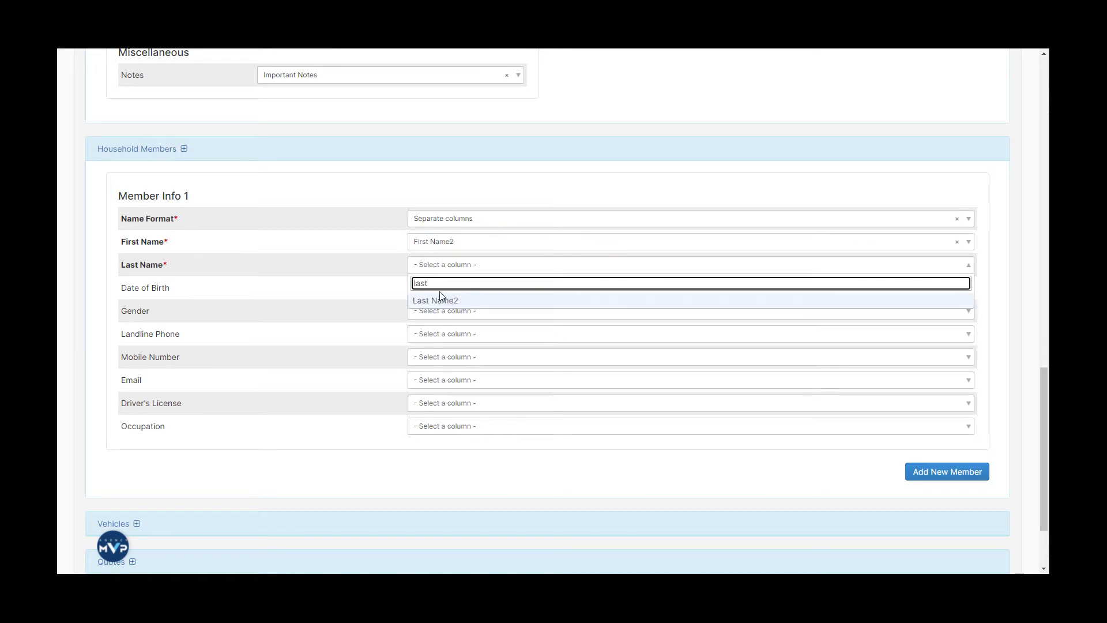
{"action": "left_click", "coordinate": [442, 300]}
Step: Map the household member's Date of Birth to DOB2 and Gender to Gender2
{"action": "left_click", "coordinate": [442, 294]}
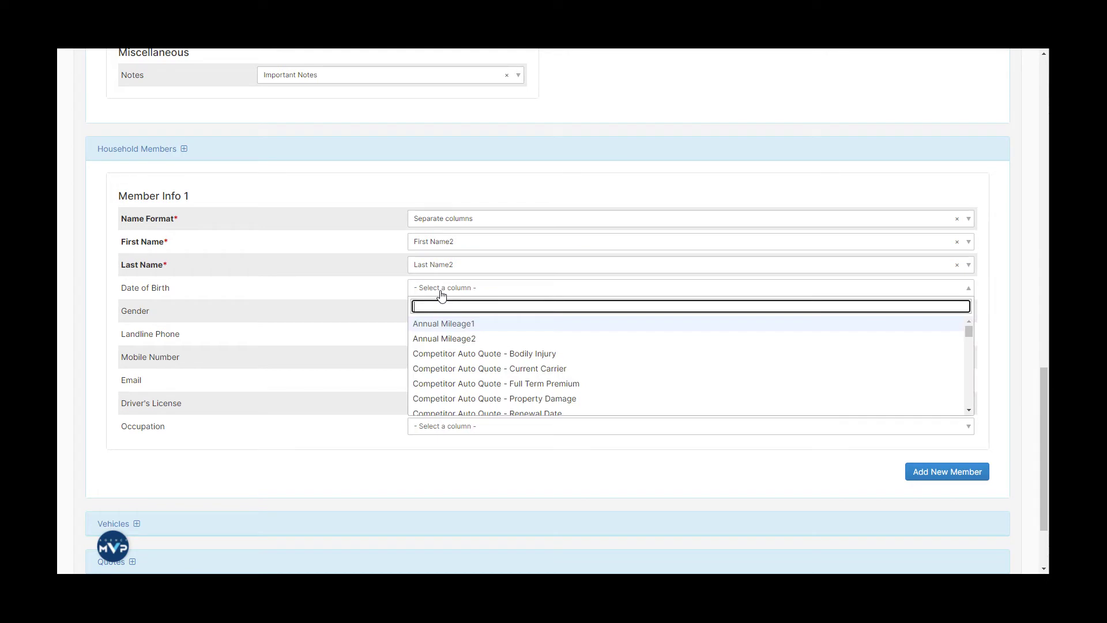
{"action": "type", "text": "dob"}
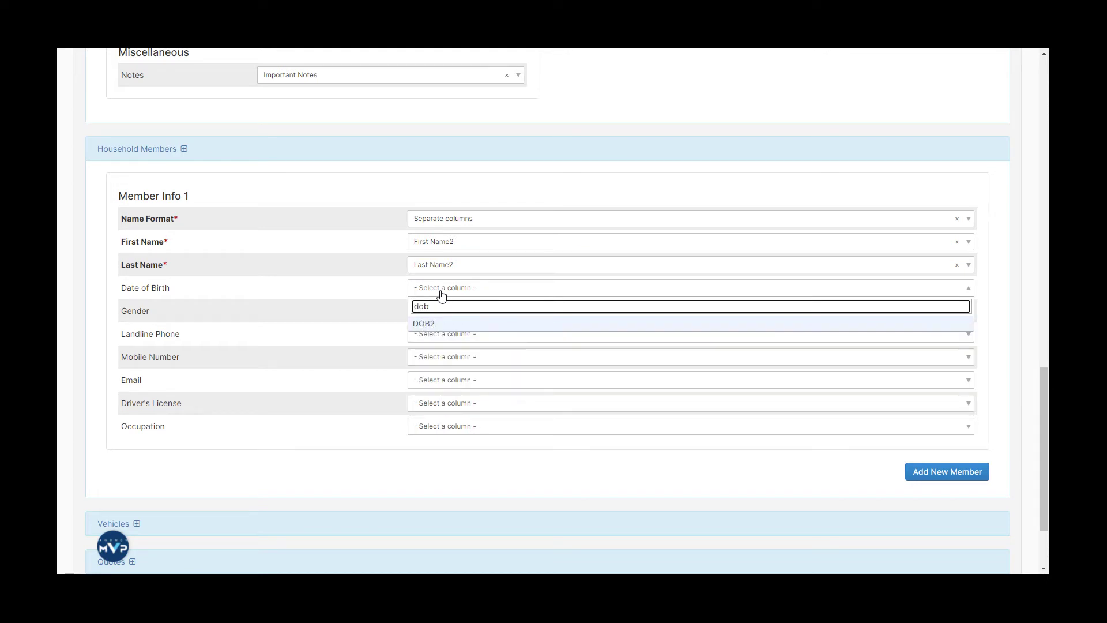
{"action": "left_click", "coordinate": [440, 323]}
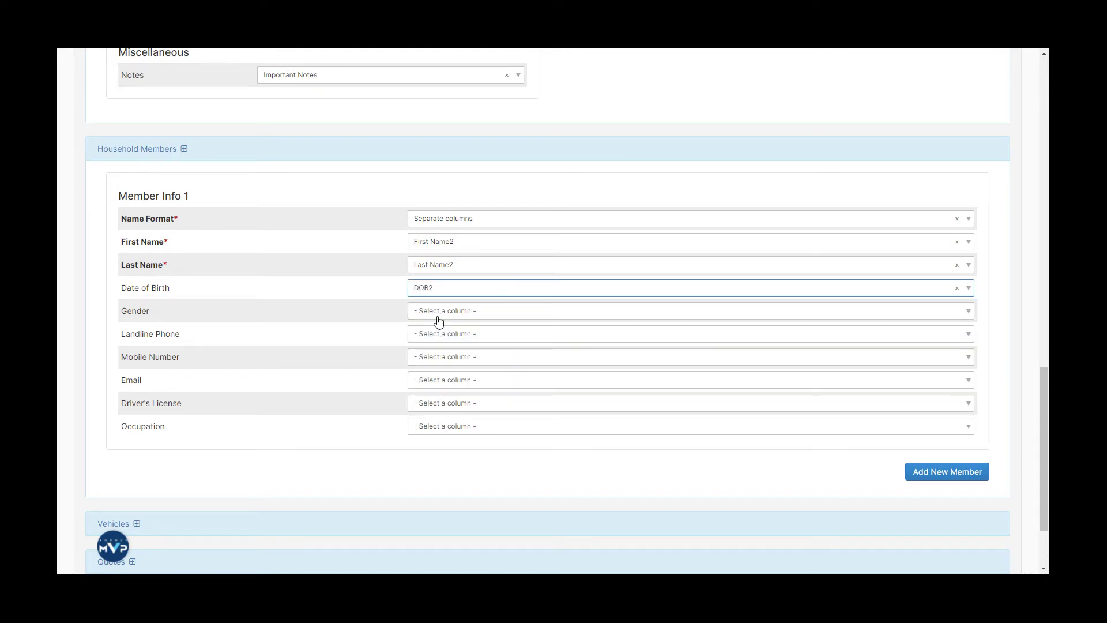
{"action": "left_click", "coordinate": [439, 319]}
{"action": "type", "text": "gend"}
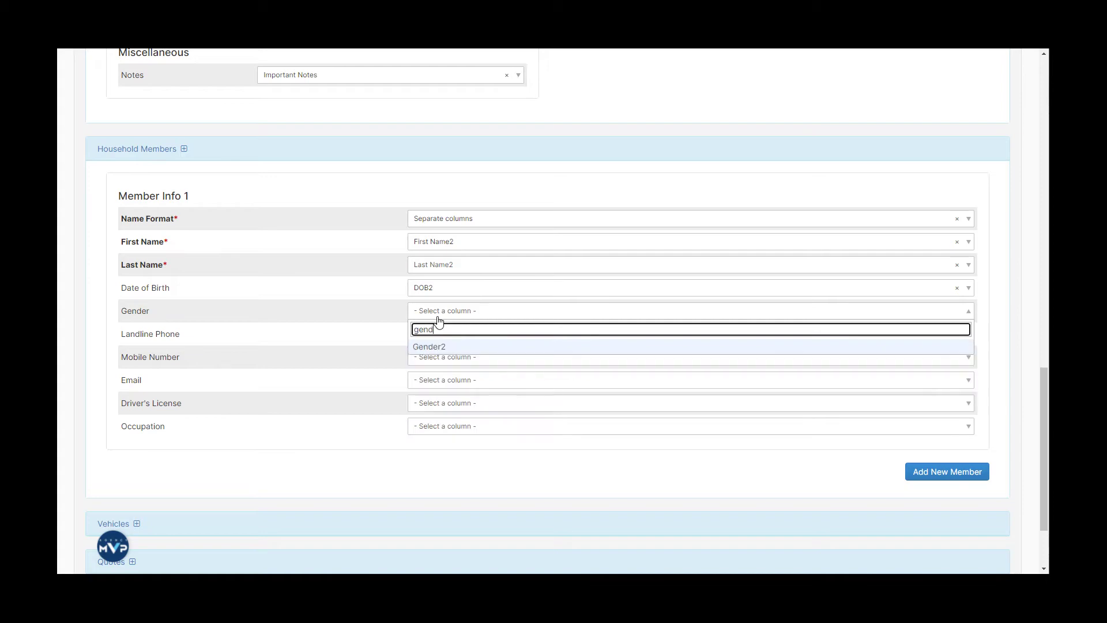
{"action": "left_click", "coordinate": [440, 347]}
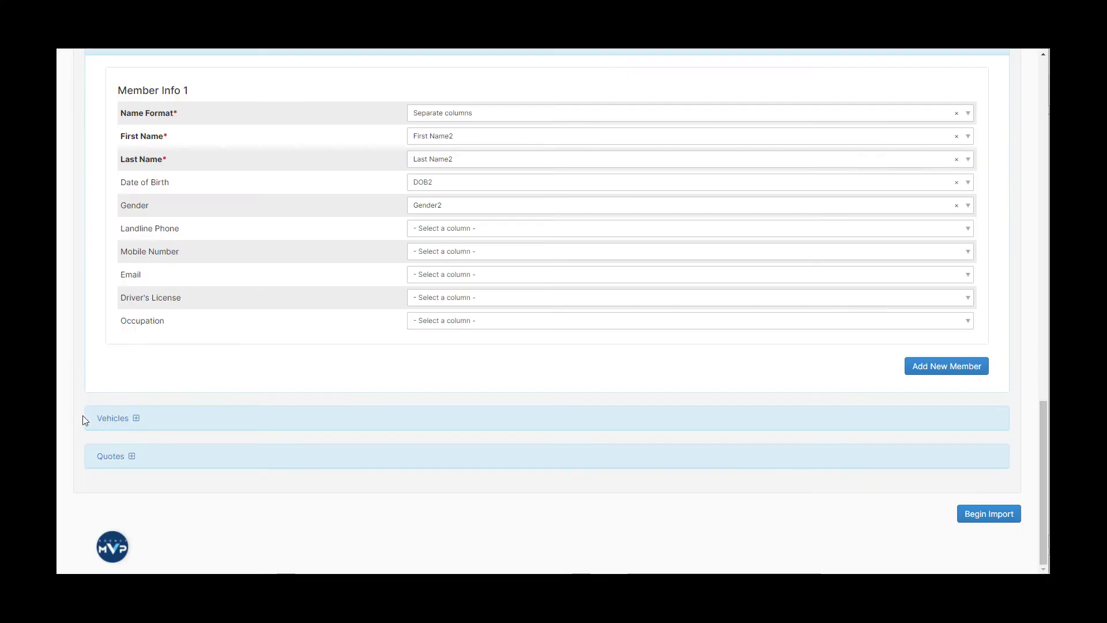
Step: Add a vehicle to the import mapping and map its Year to the Year1 column
{"action": "left_click", "coordinate": [136, 419]}
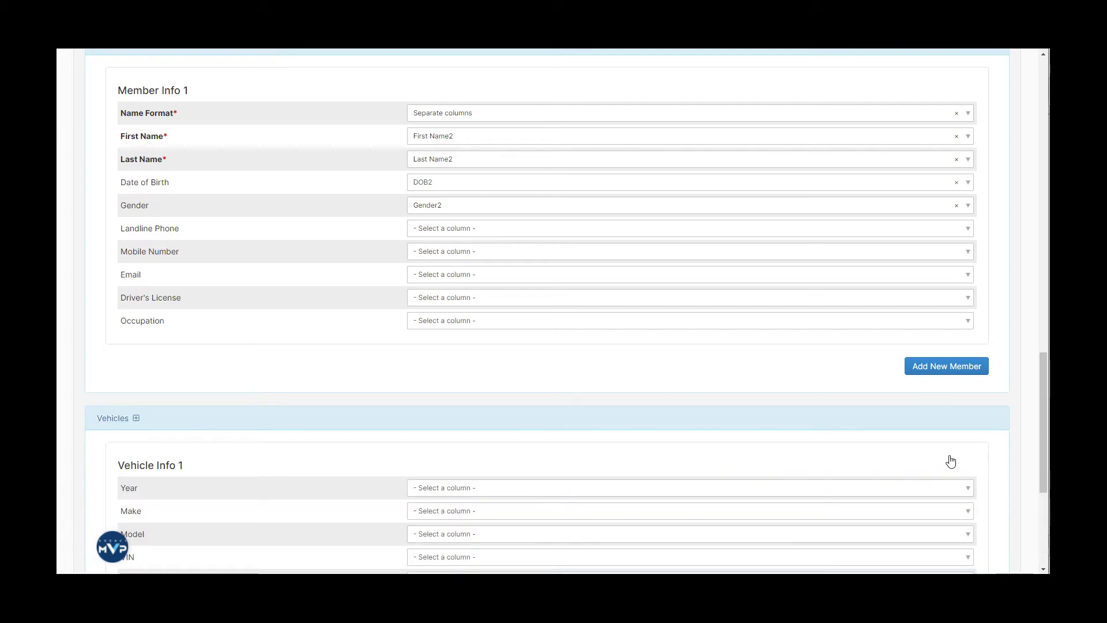
{"action": "scroll", "coordinate": [951, 461], "scroll_direction": "down", "scroll_amount": 4}
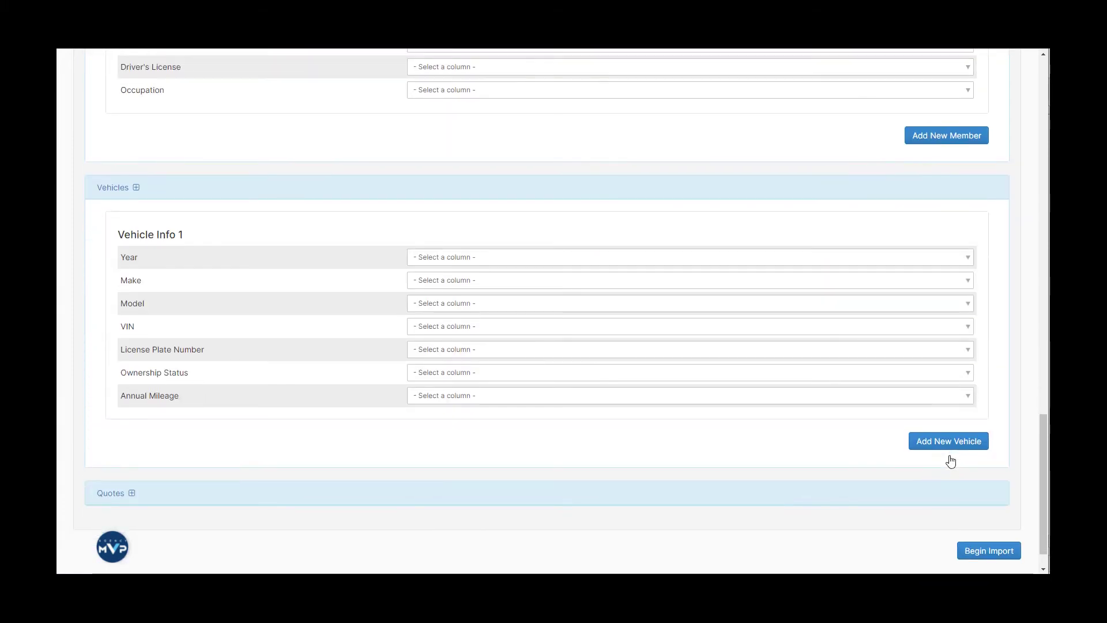
{"action": "left_click", "coordinate": [540, 264]}
{"action": "type", "text": "yea"}
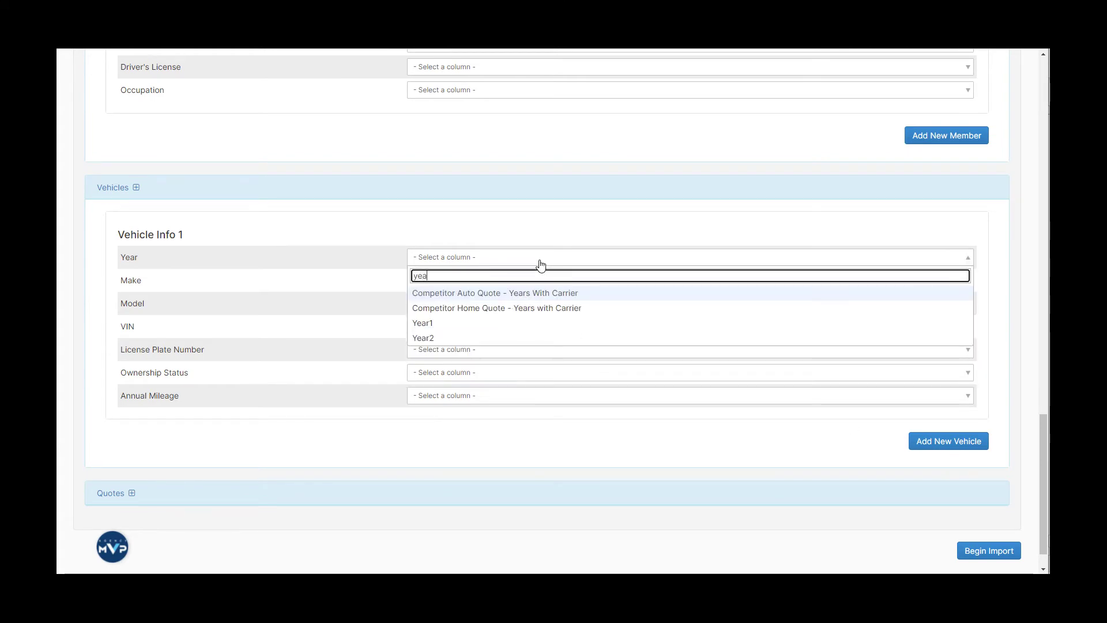
{"action": "type", "text": "r"}
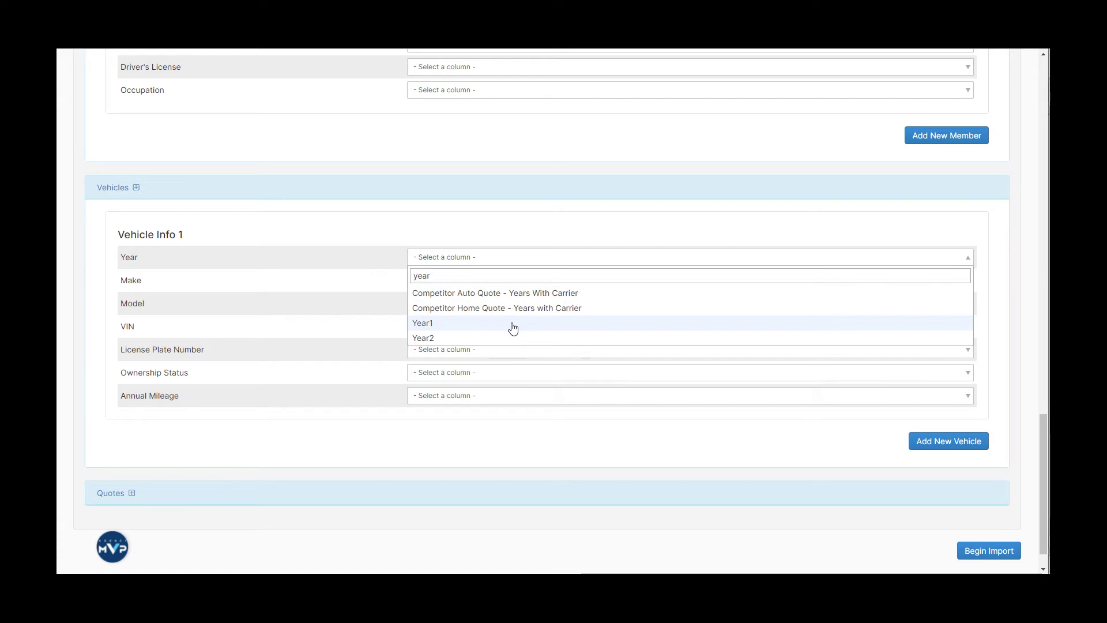
{"action": "left_click", "coordinate": [512, 325]}
Step: Map the vehicle's Make to the Make1 column and its Model to Model1
{"action": "left_click", "coordinate": [492, 286]}
{"action": "type", "text": "make"}
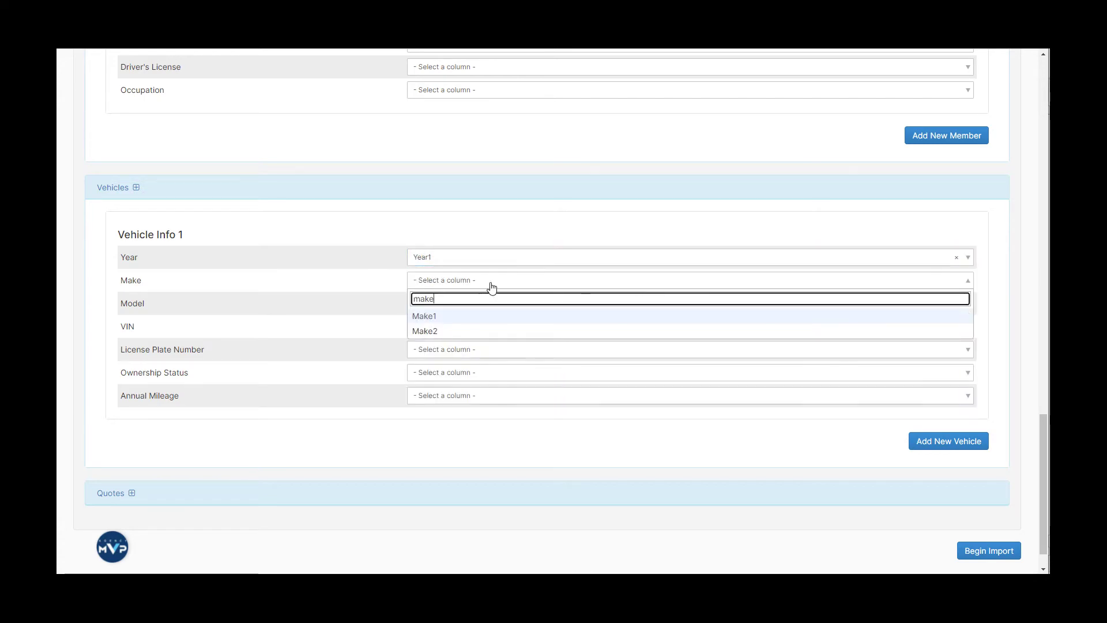
{"action": "left_click", "coordinate": [478, 318]}
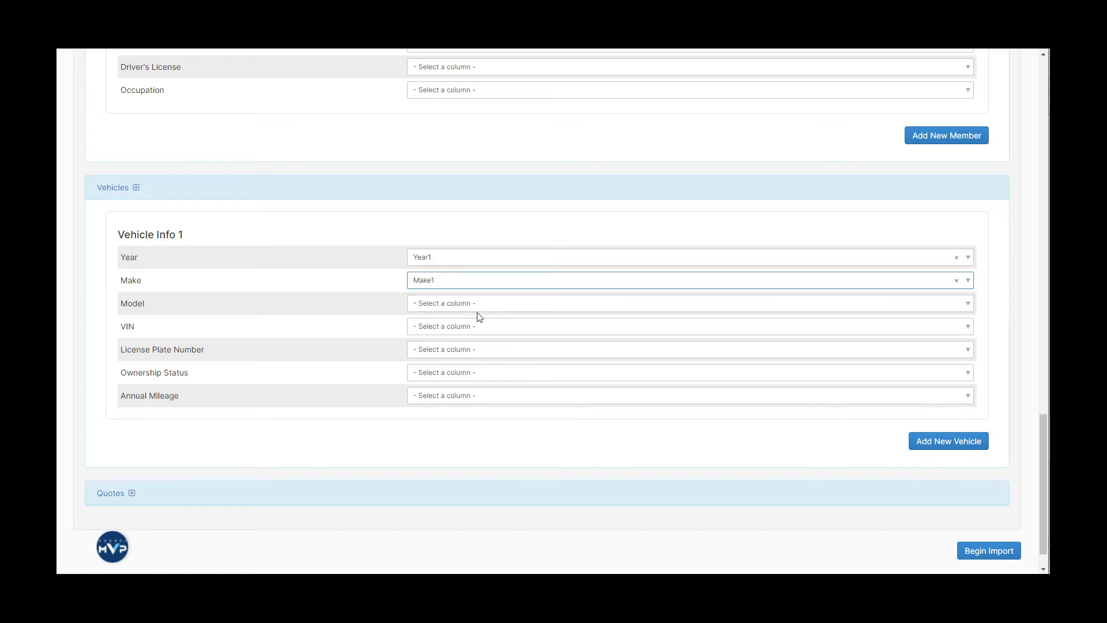
{"action": "left_click", "coordinate": [478, 310]}
{"action": "type", "text": "mo"}
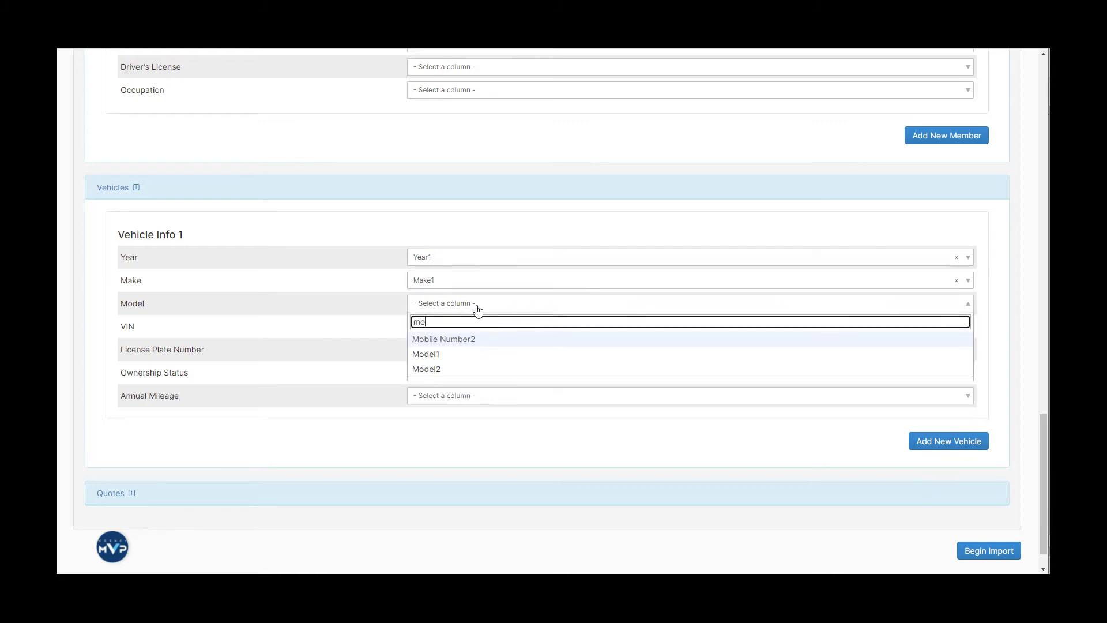
{"action": "type", "text": "de"}
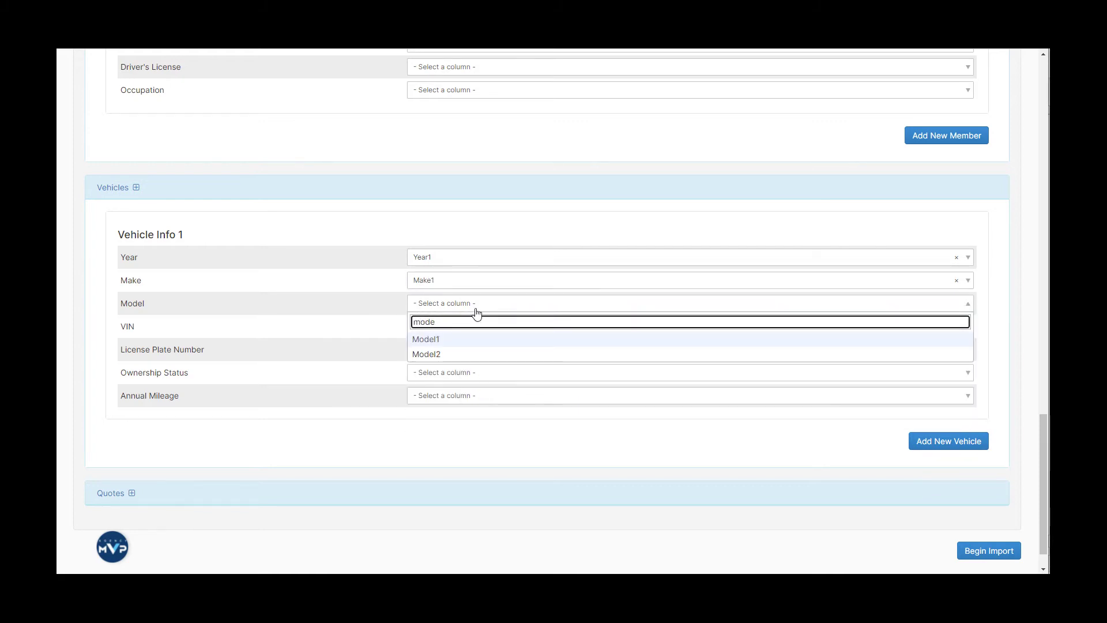
{"action": "left_click", "coordinate": [463, 340]}
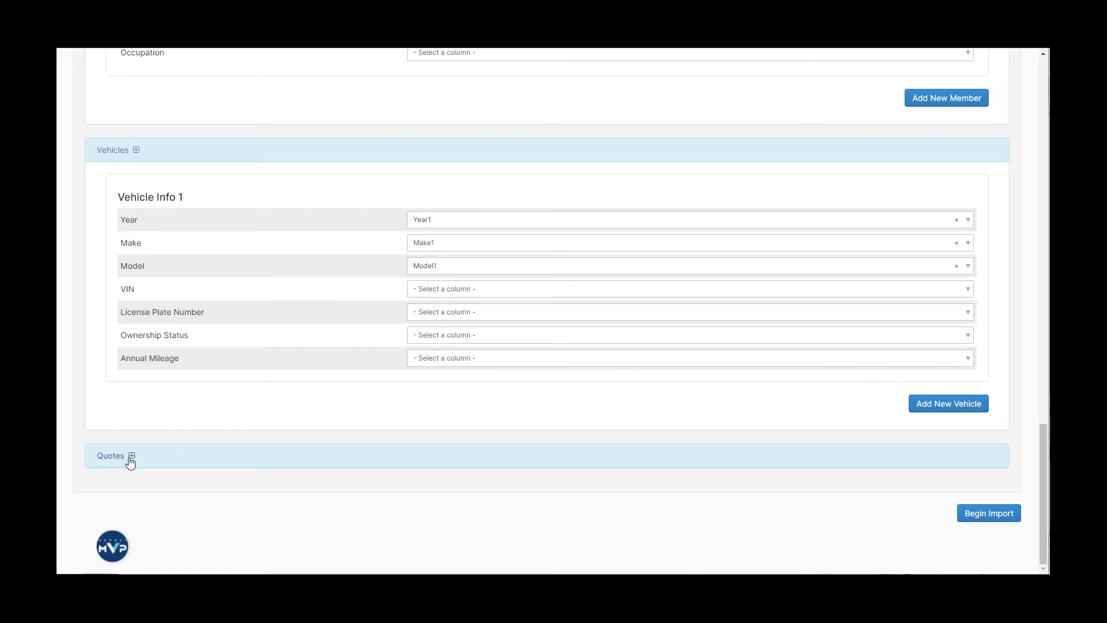
Step: Add a quote to the import mapping and open the column choices for its Quote Type
{"action": "left_click", "coordinate": [130, 456]}
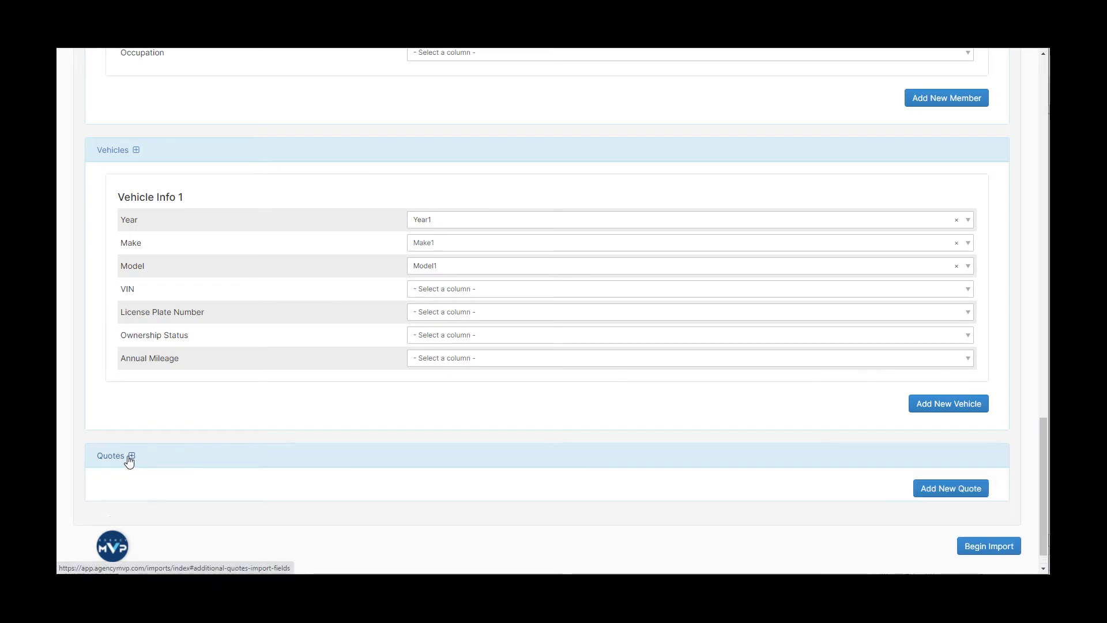
{"action": "left_click", "coordinate": [933, 494]}
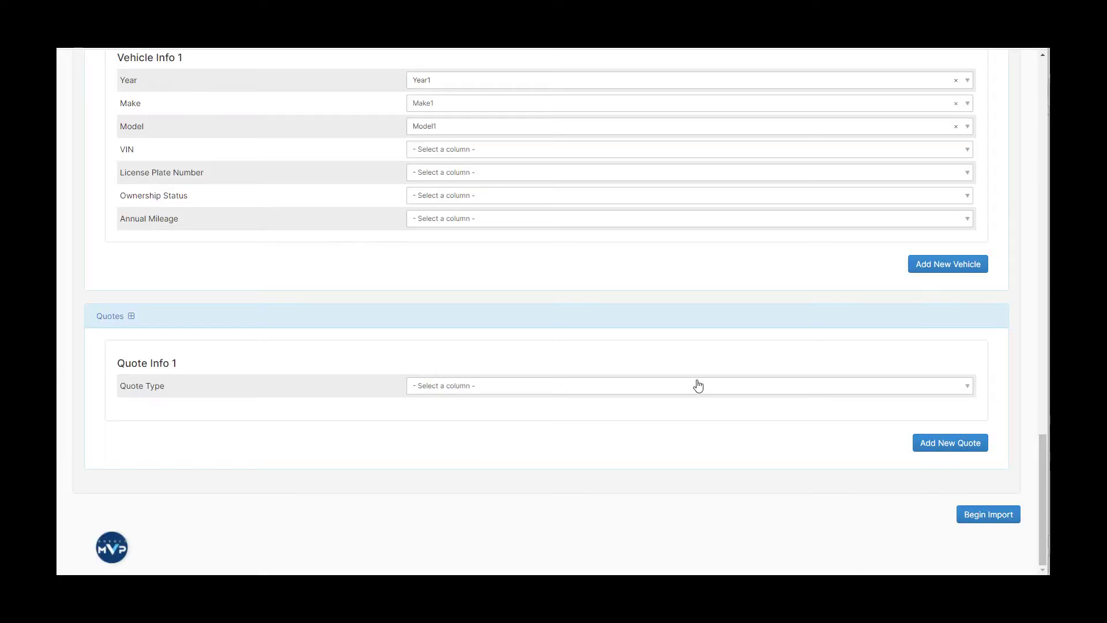
{"action": "left_click", "coordinate": [699, 386]}
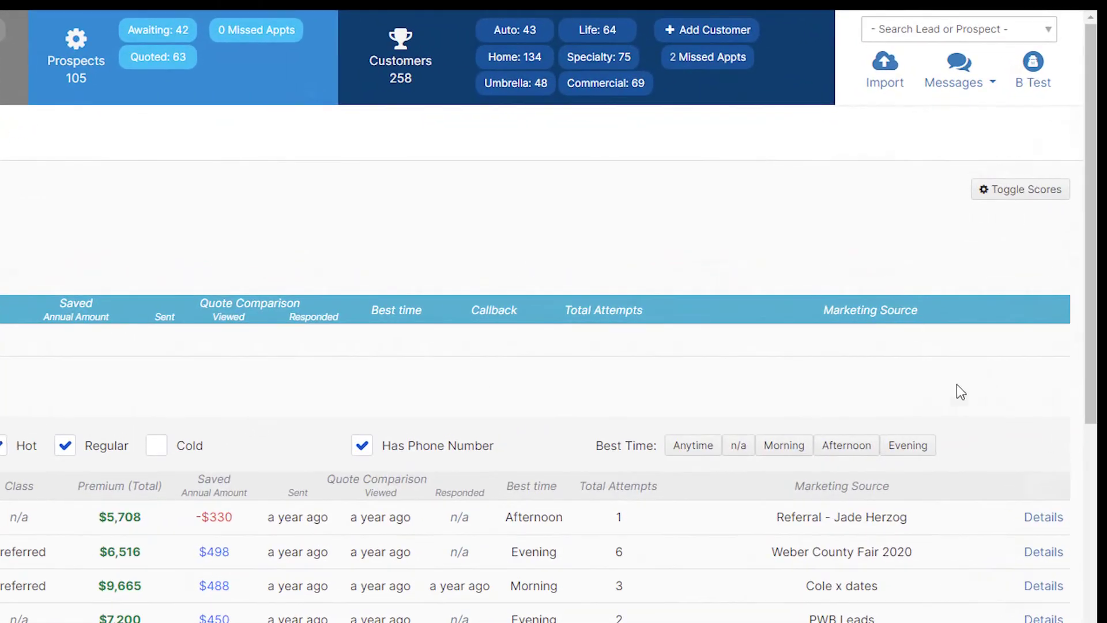
Step: Open the import history and check the imported details of Expanded_Imports_Template.csv and the failed record of leads_1.csv
{"action": "left_click", "coordinate": [884, 72]}
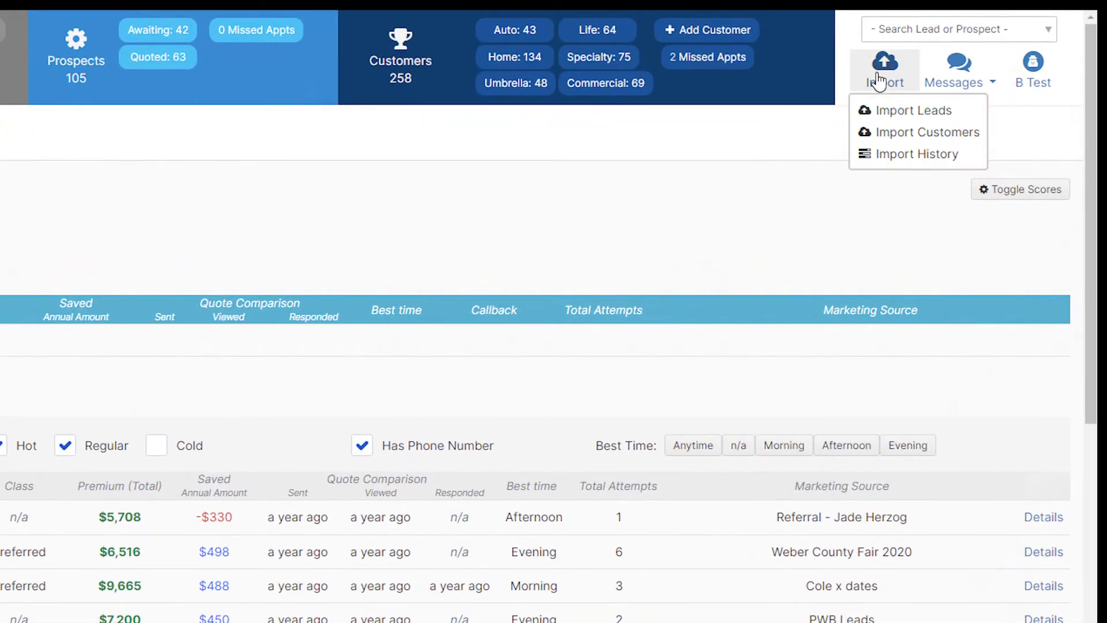
{"action": "left_click", "coordinate": [877, 154]}
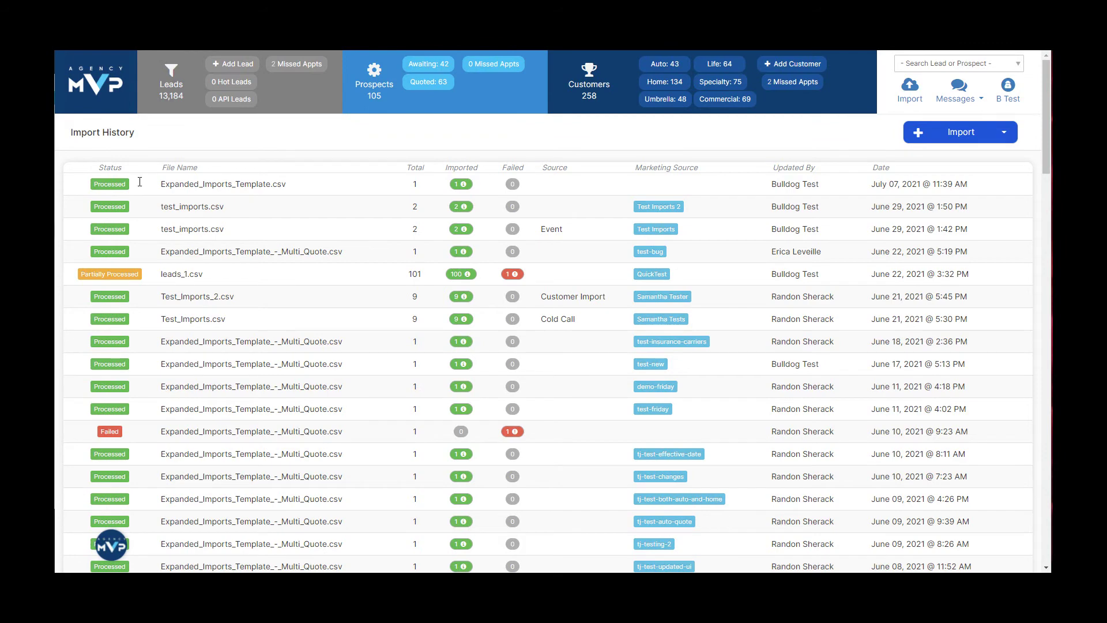
{"action": "mouse_move", "coordinate": [462, 188]}
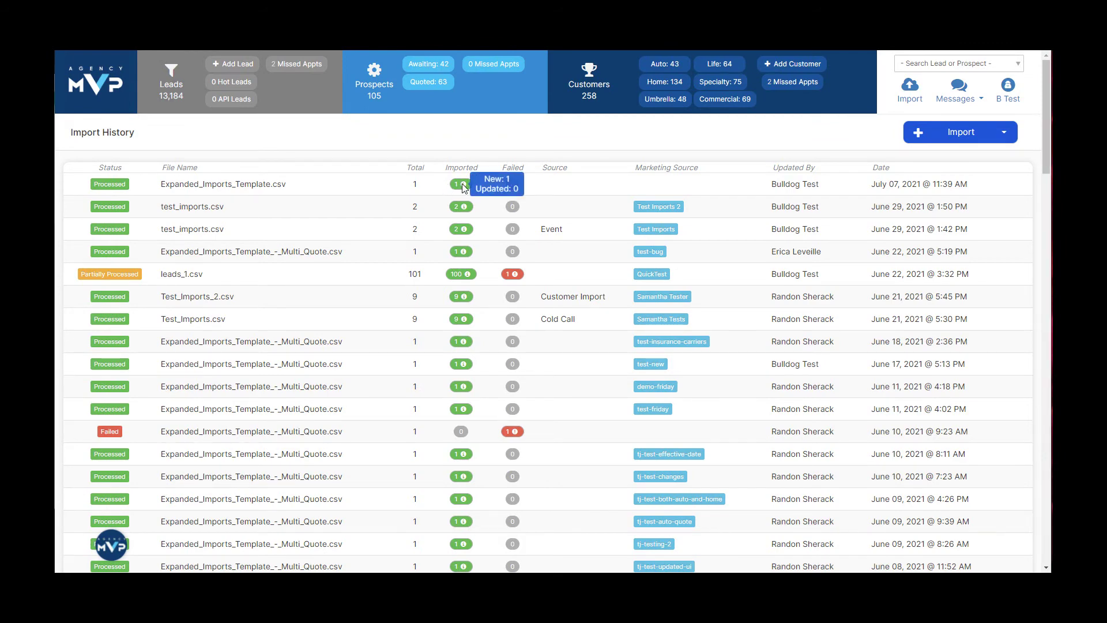
{"action": "left_click", "coordinate": [513, 274]}
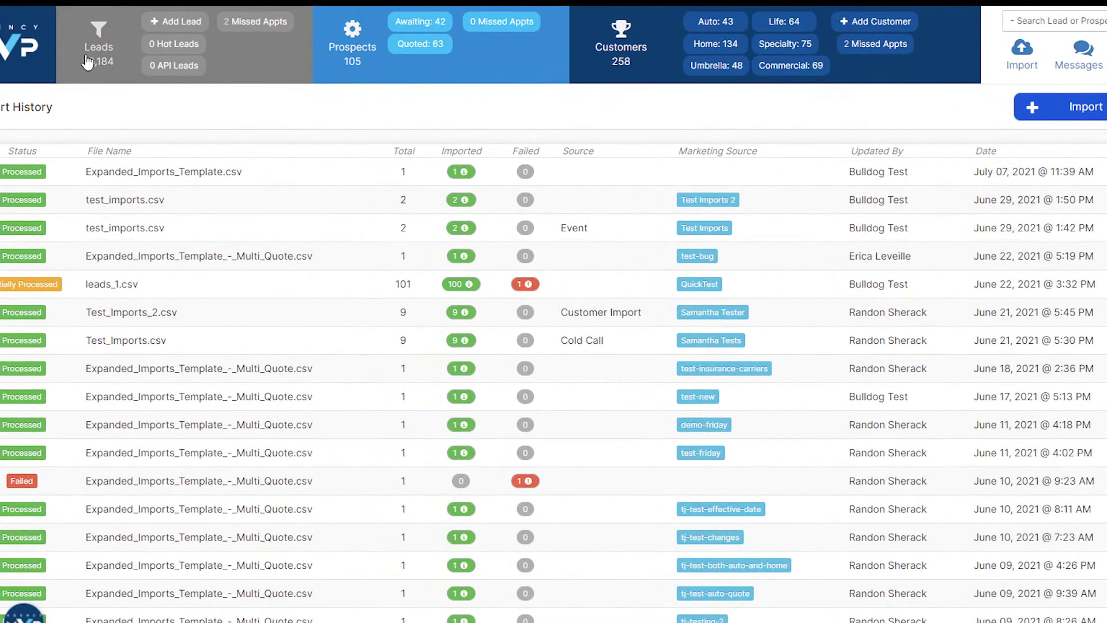
Step: Open the leads list and search the Ranked Leads marketing source filter for "eve"
{"action": "left_click", "coordinate": [89, 58]}
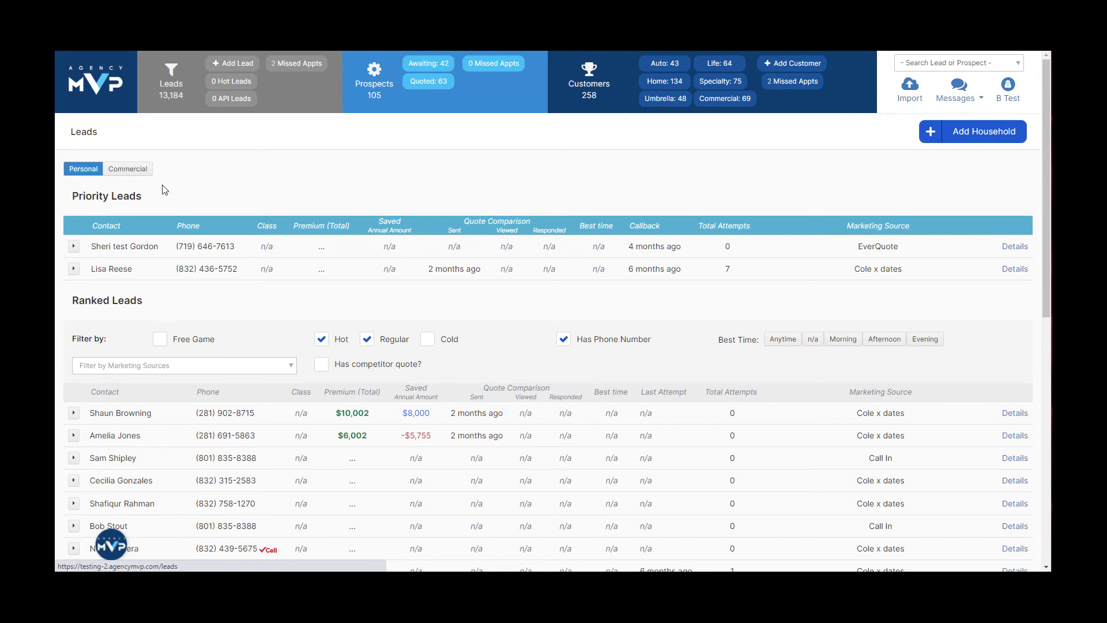
{"action": "left_click", "coordinate": [141, 363]}
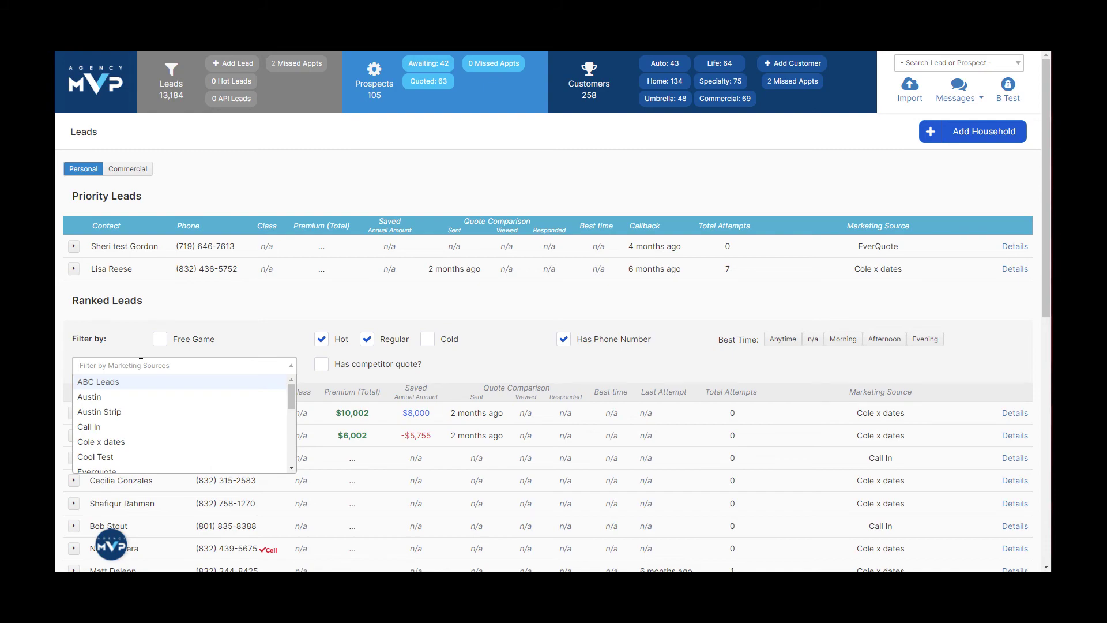
{"action": "type", "text": "eve"}
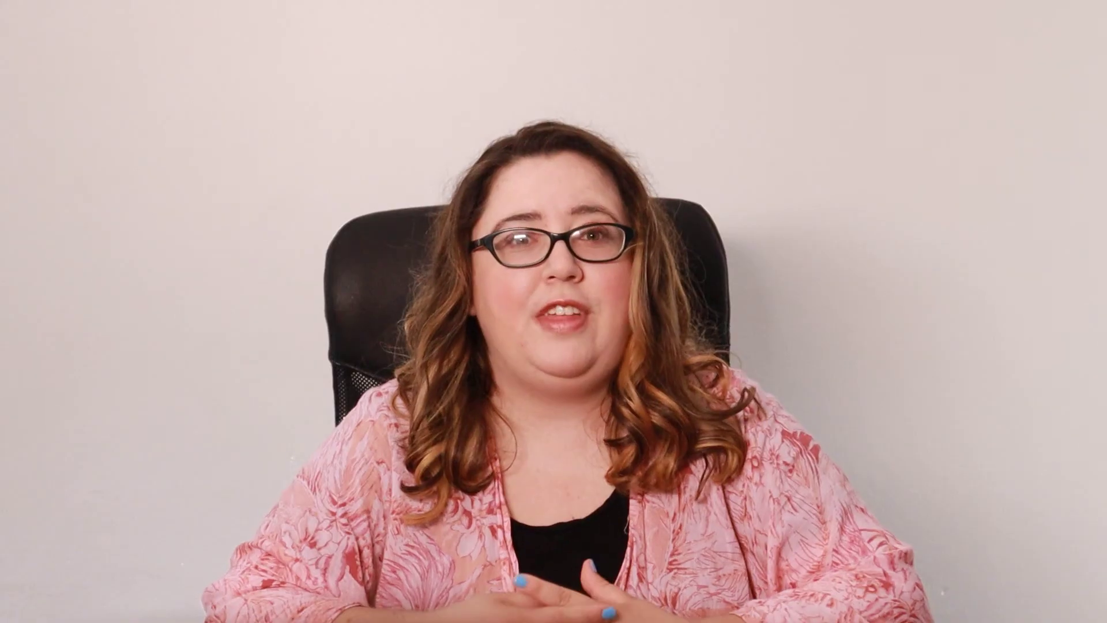